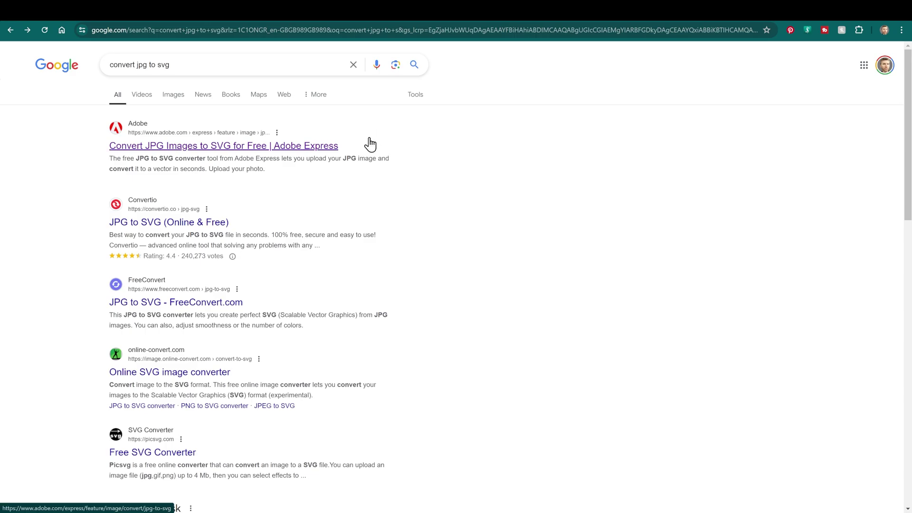
- Open the Adobe Express JPG-to-SVG converter from the search results
click(214, 151)
click(244, 329)
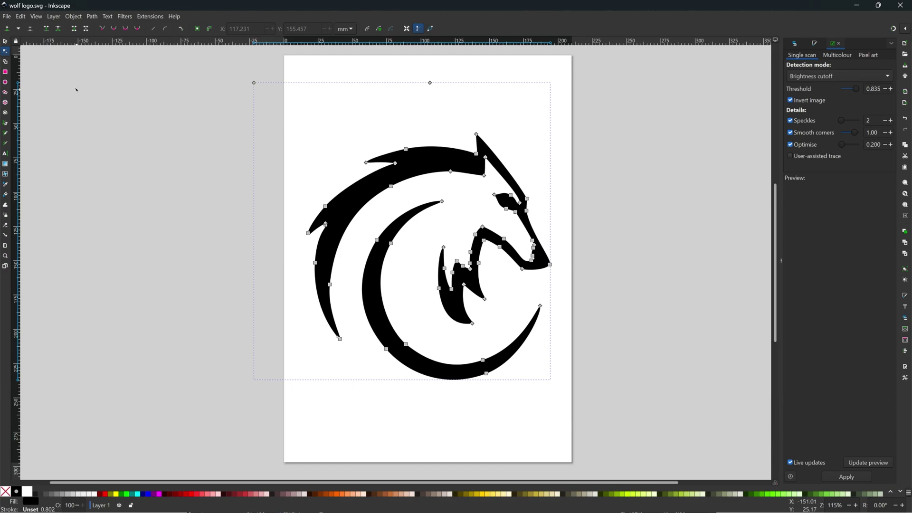
- In Inkscape, try nudging the node on the inner edge of the wolf's mane, and undo the change
click(365, 163)
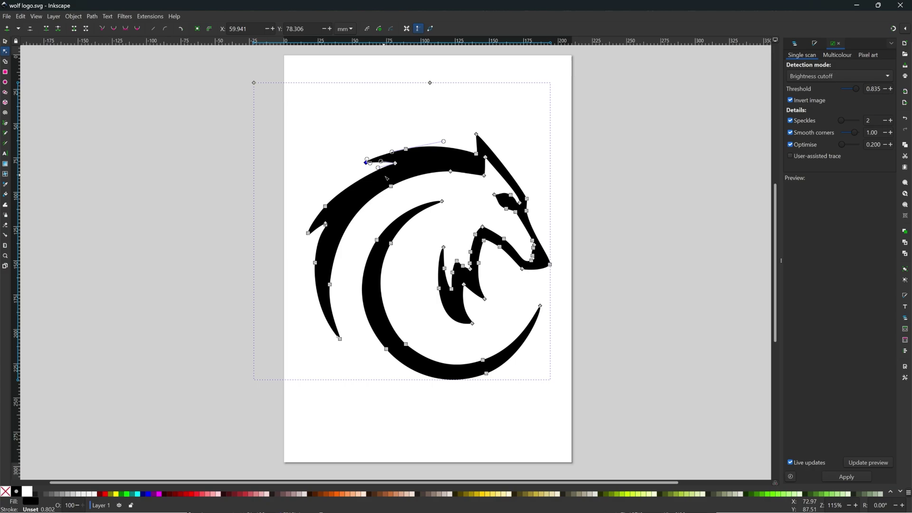
click(391, 186)
drag(391, 187, 388, 187)
key(ctrl+z)
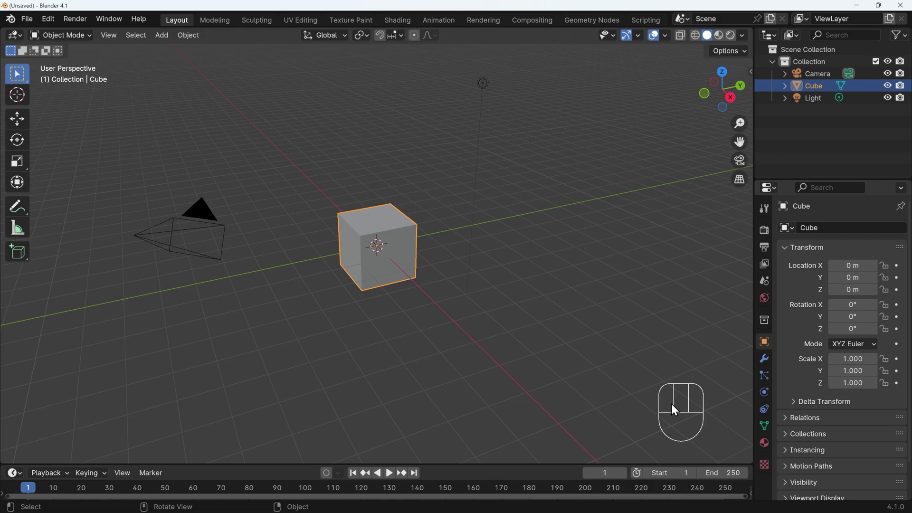
- In Blender, delete the default cube and import wolf logo.svg from D:\art\ as Scalable Vector Graphics
click(385, 244)
key(Delete)
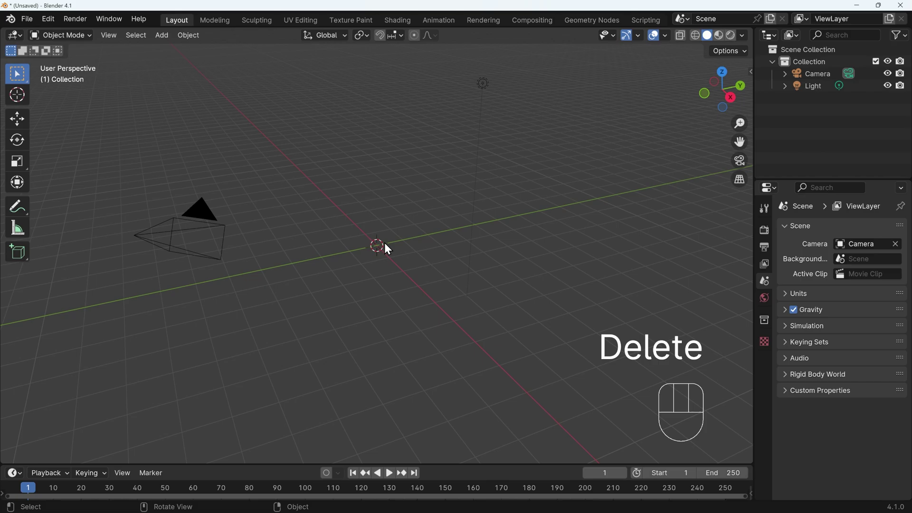
click(28, 21)
mouse_move(63, 189)
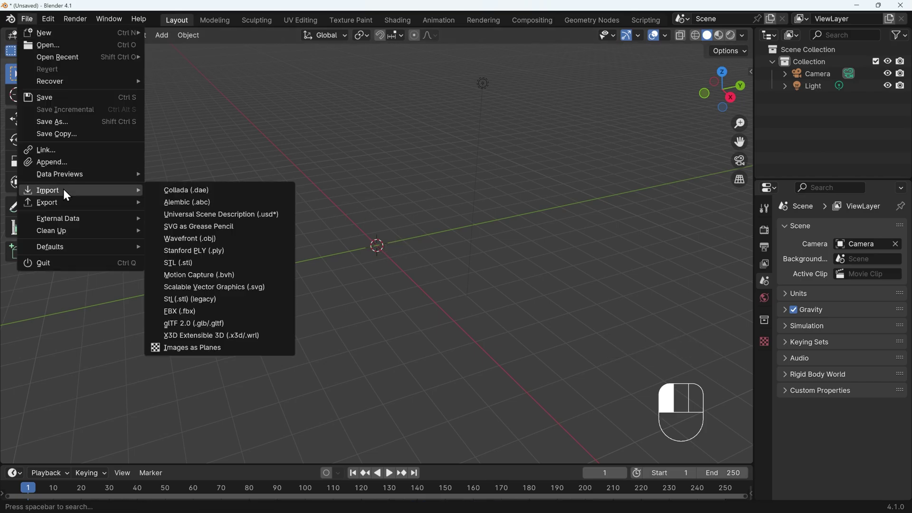
click(214, 286)
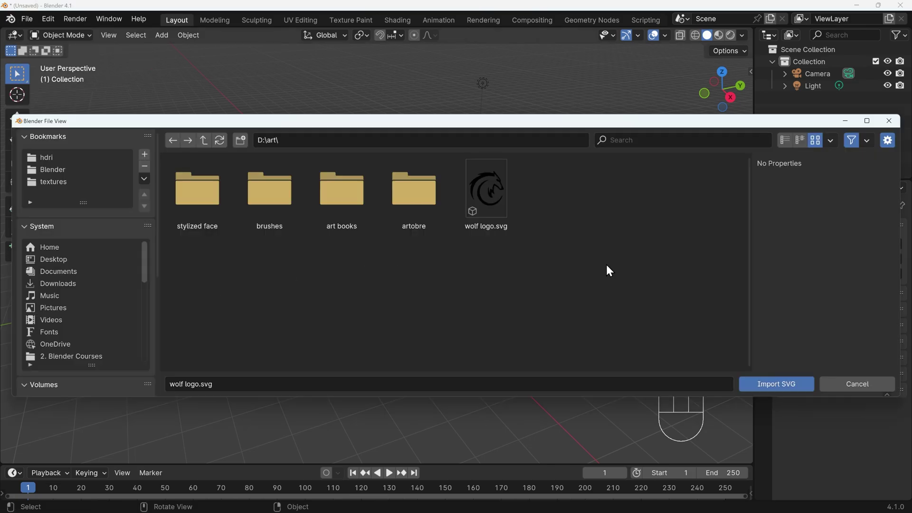
click(495, 194)
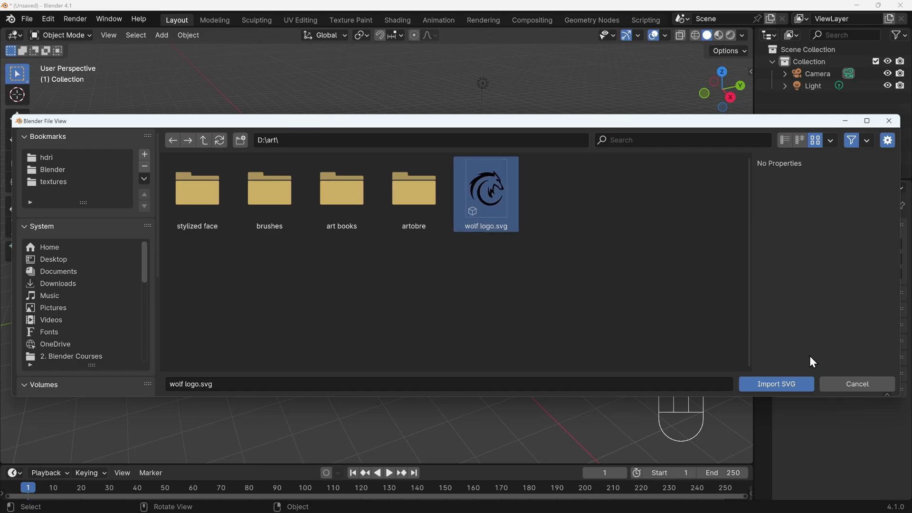
click(793, 382)
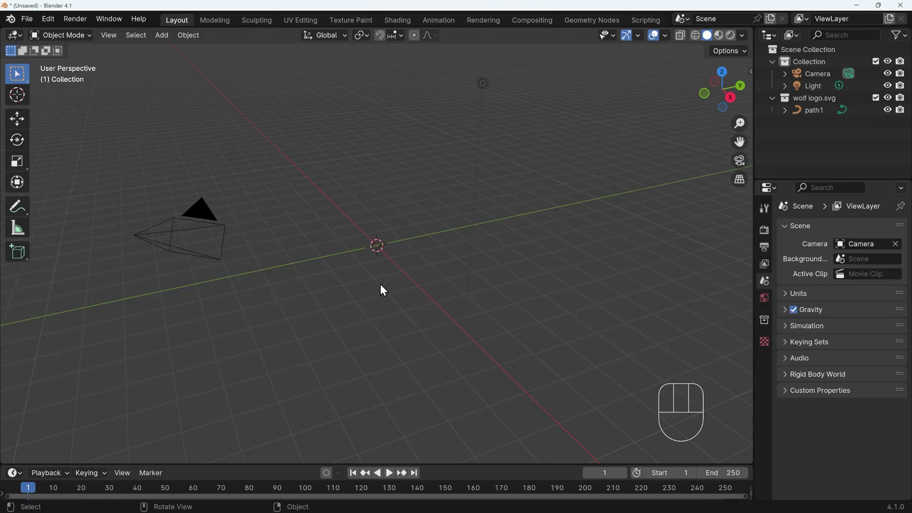
- Scale the imported wolf logo curve uniformly by a factor of 10, with its dimensions displayed
middle_drag(378, 263, 398, 277)
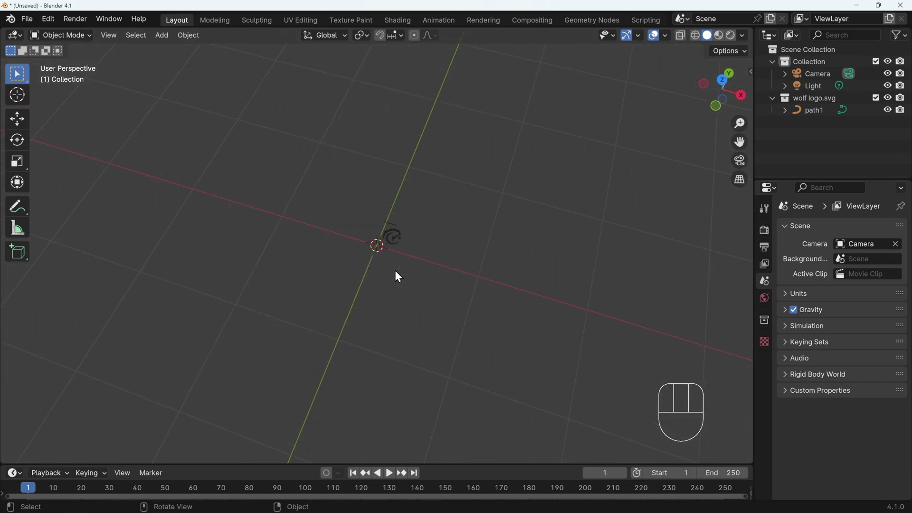
click(395, 238)
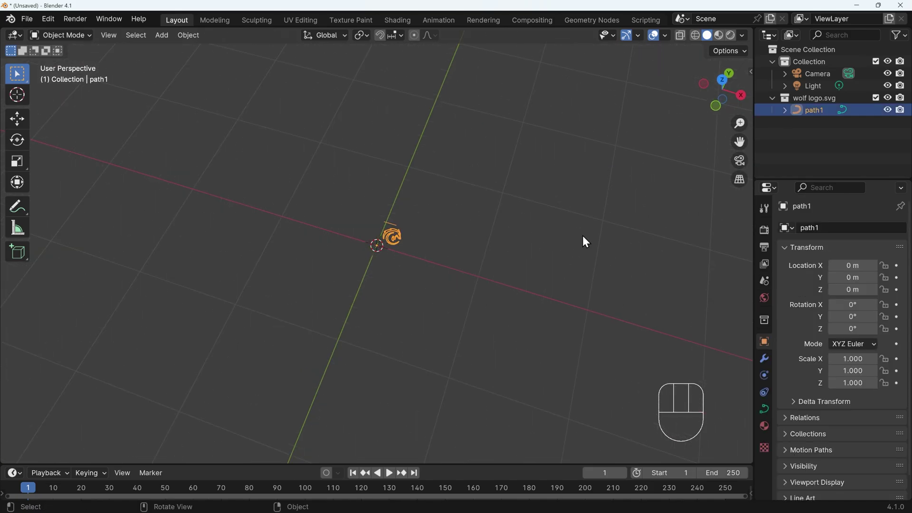
key(n)
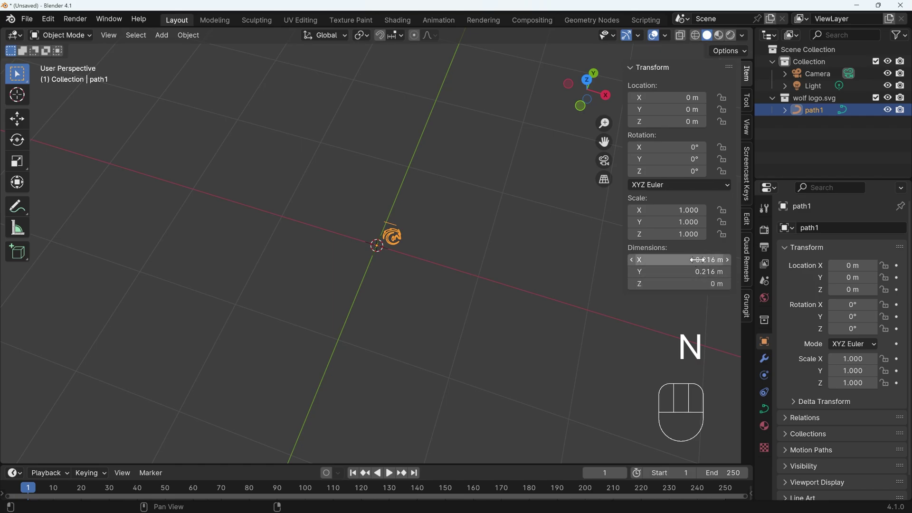
text(s)
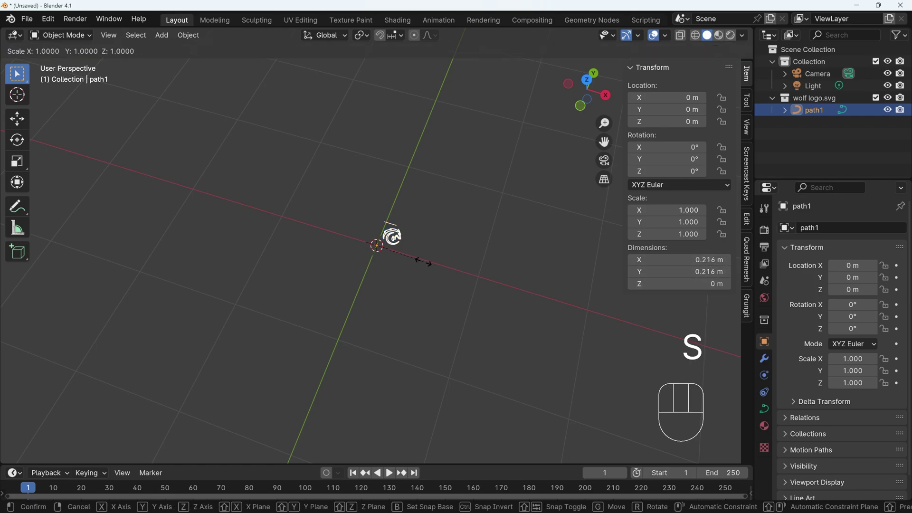
text(10)
key(Return)
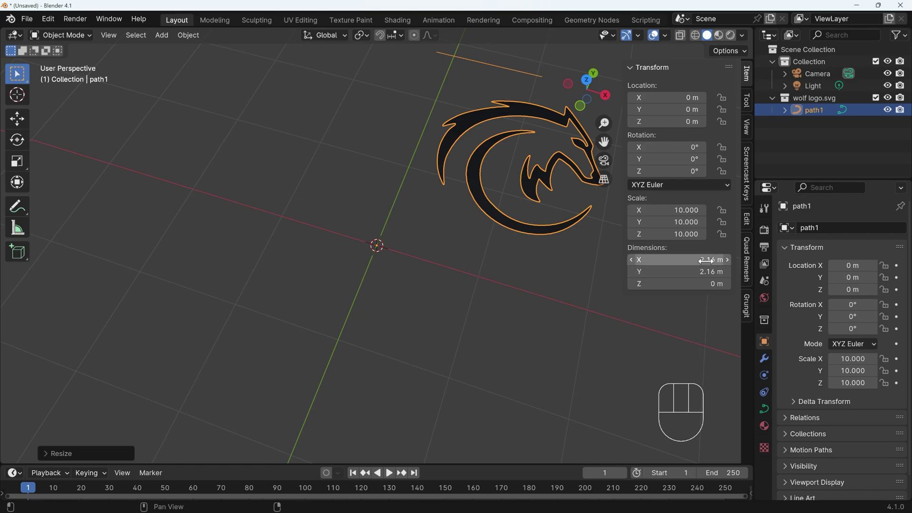
- In Edit Mode from the top view, delete the vertices of the stray horizontal line above the wolf logo
key(KP_7)
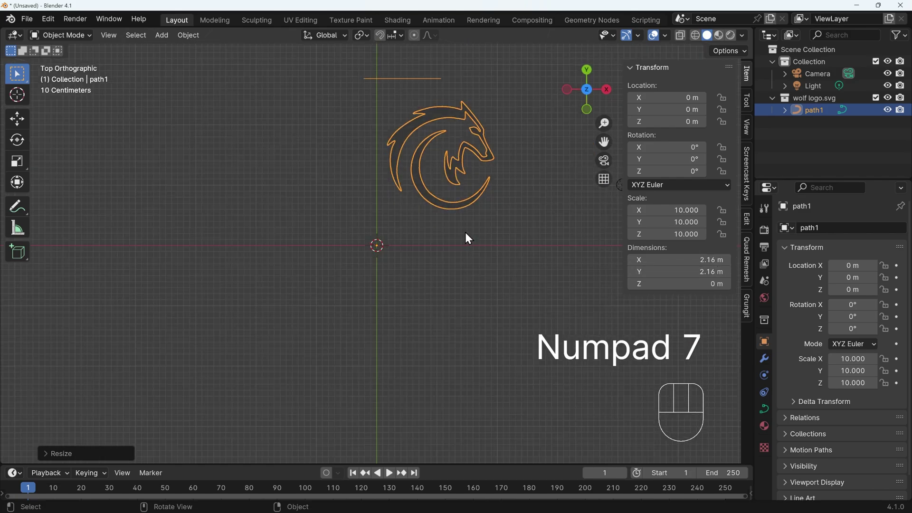
shift+middle_drag(469, 239, 403, 310)
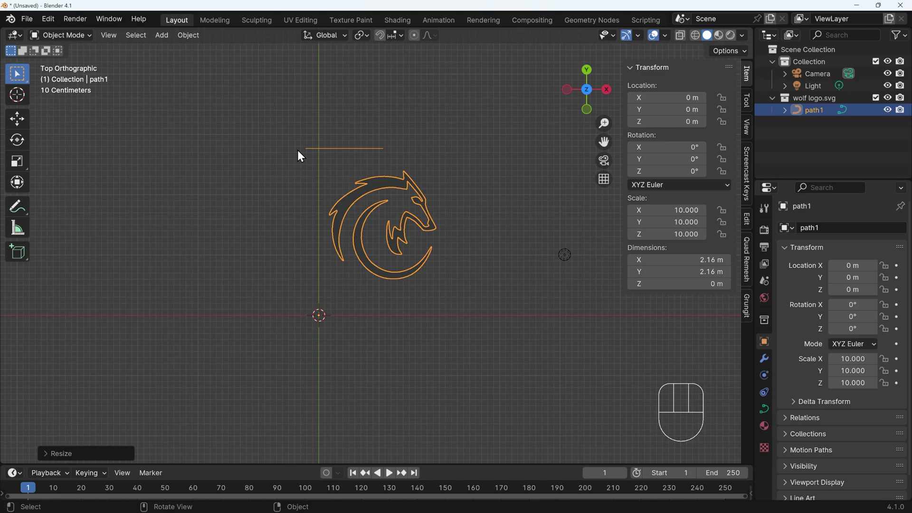
click(72, 37)
key(Tab)
scroll(419, 181, up, 3)
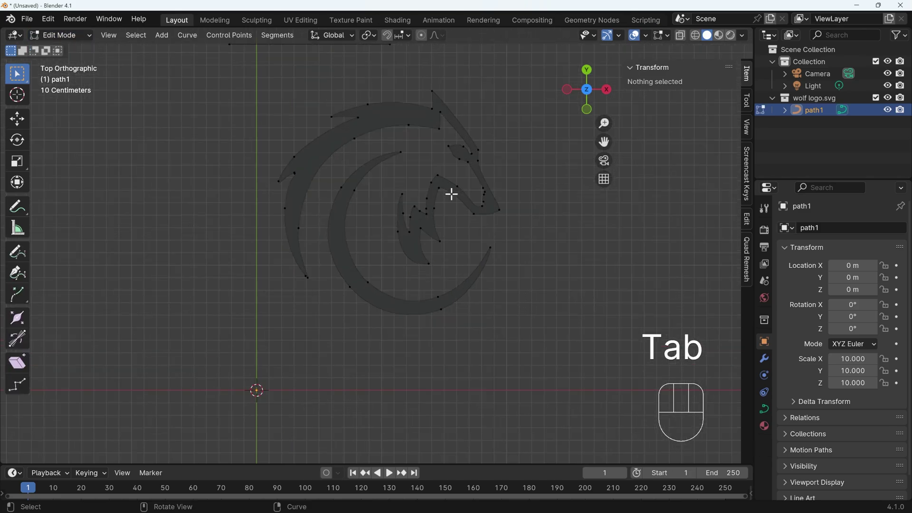
shift+middle_drag(450, 193, 448, 275)
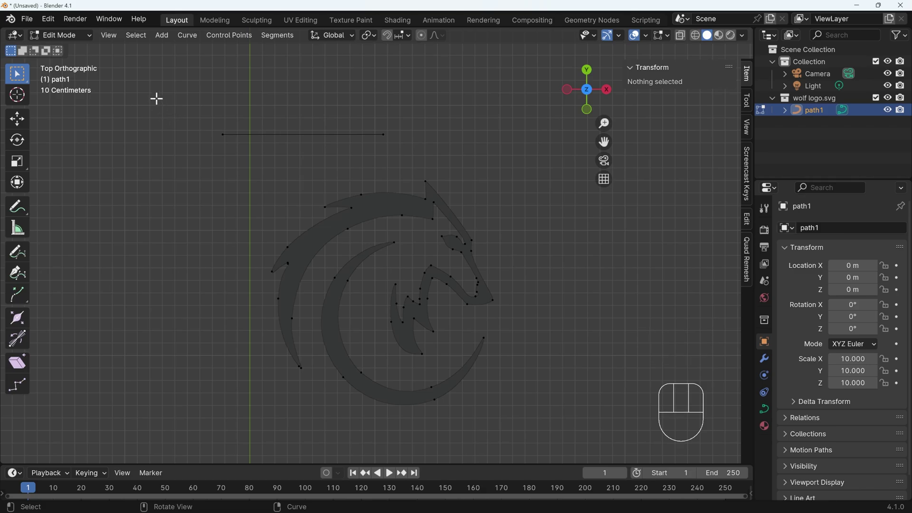
drag(155, 98, 456, 163)
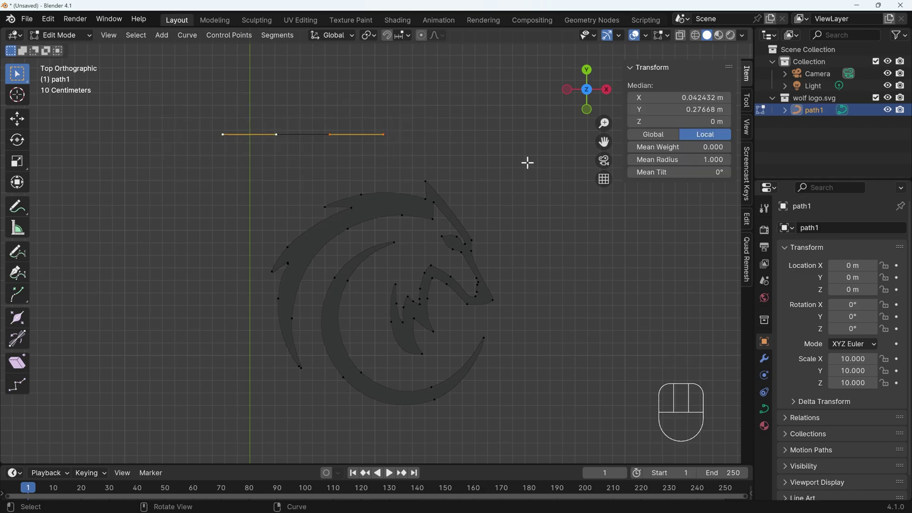
key(x)
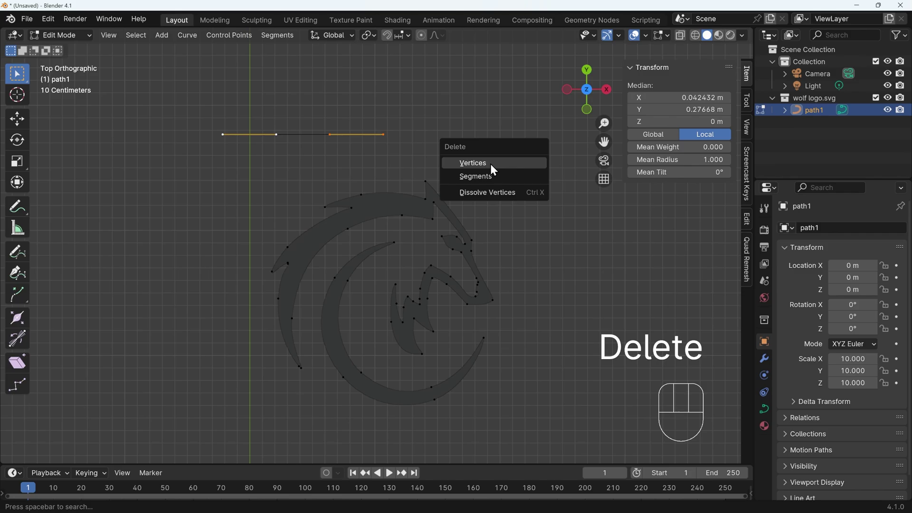
click(475, 163)
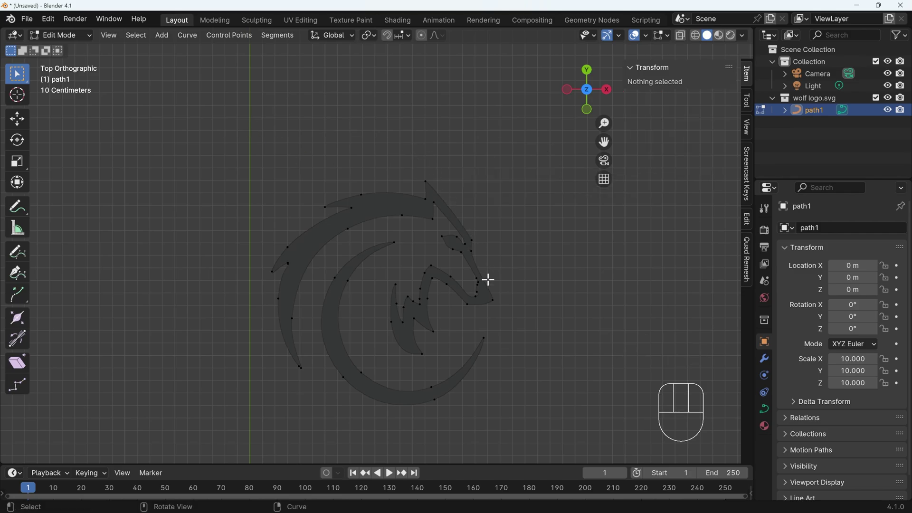
- Try moving one handle of the control point on the lower inner edge of the large crescent
scroll(429, 351, up, 1)
scroll(429, 351, up, 2)
shift+middle_drag(417, 371, 403, 192)
scroll(379, 309, up, 1)
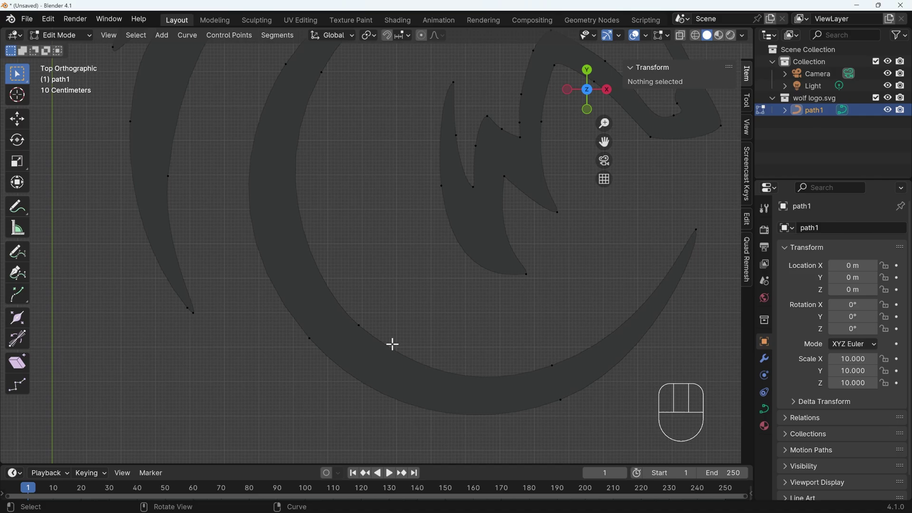
click(360, 327)
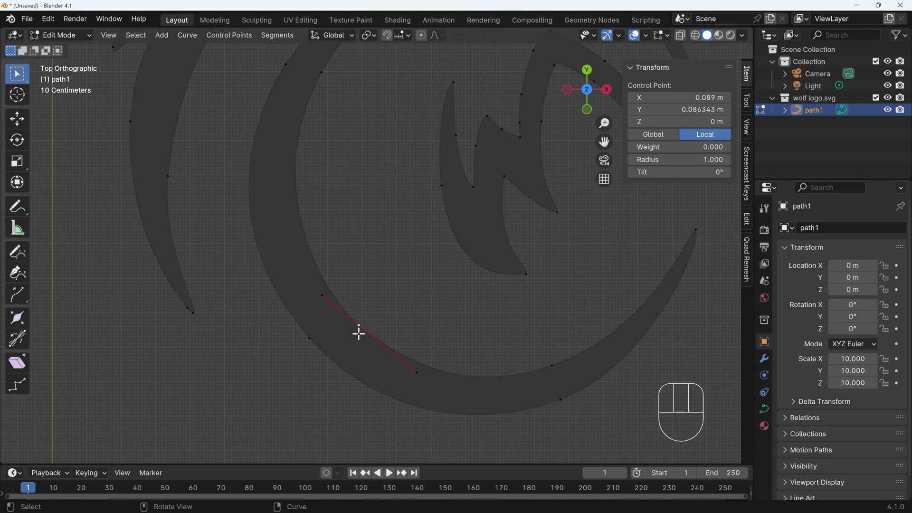
click(418, 375)
click(419, 376)
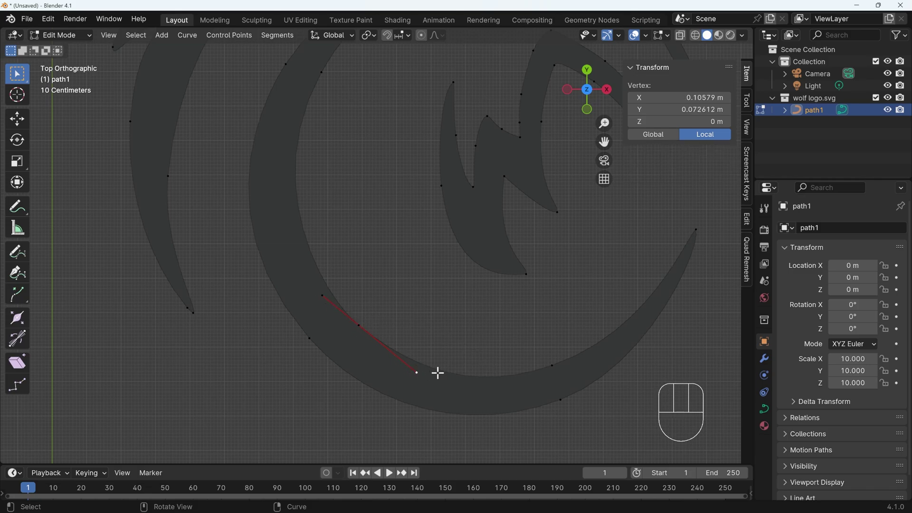
key(g)
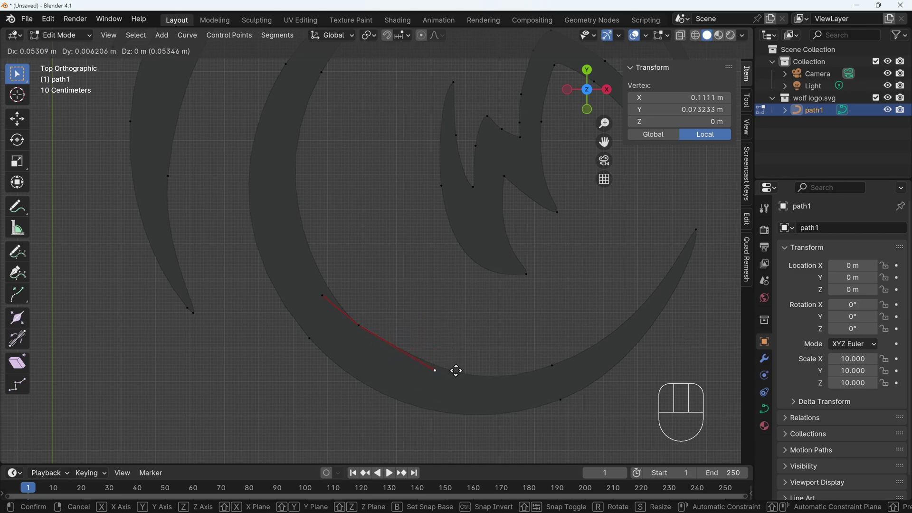
key(Escape)
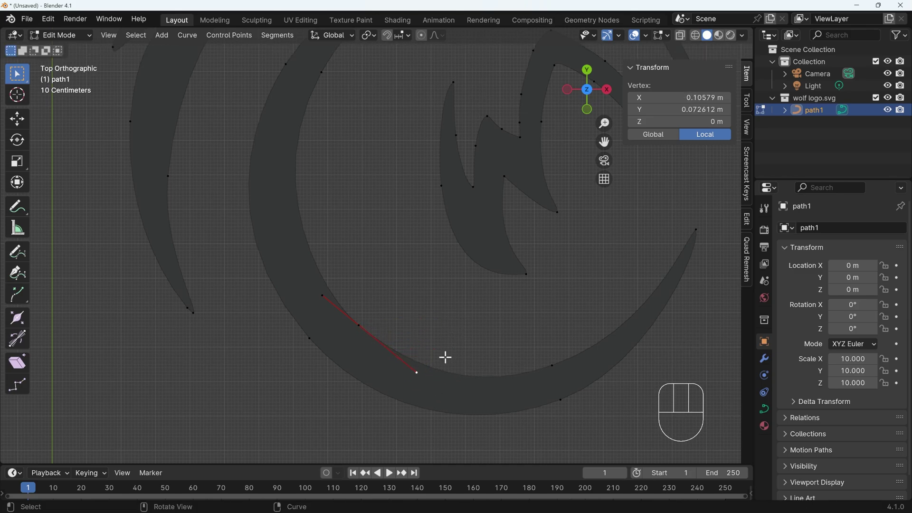
- Set the handle type of the control point on the large crescent's lower inner edge to Aligned
click(359, 326)
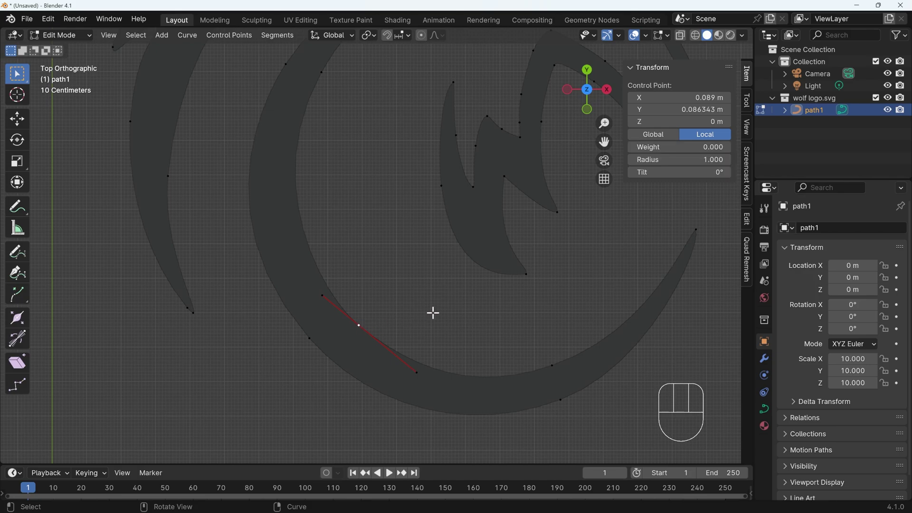
key(v)
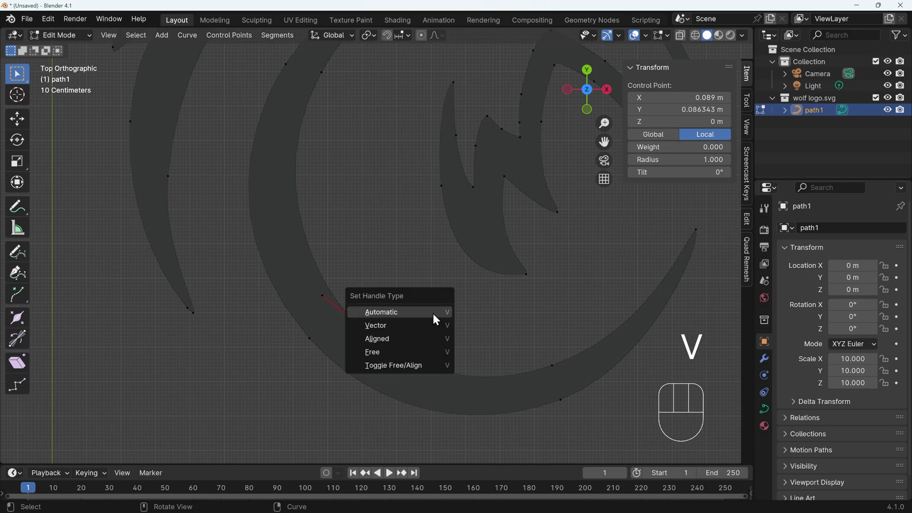
click(436, 314)
click(225, 36)
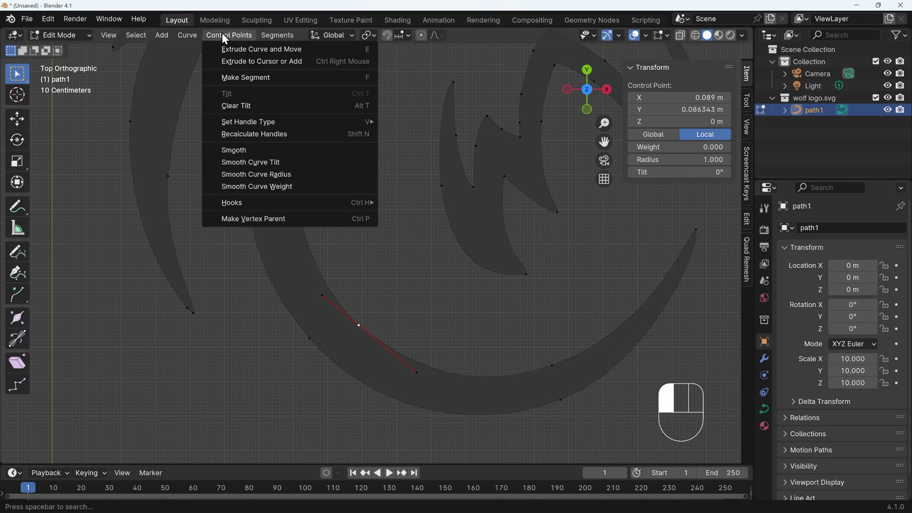
mouse_move(259, 122)
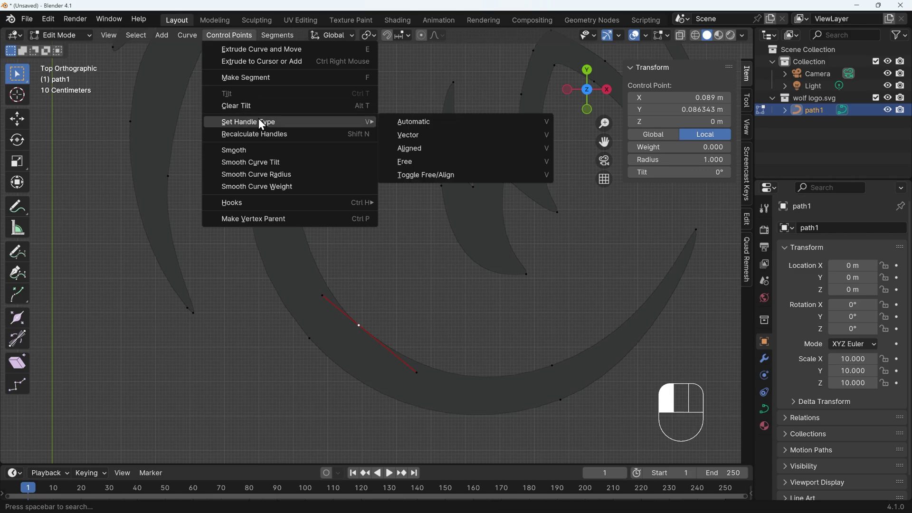
click(417, 151)
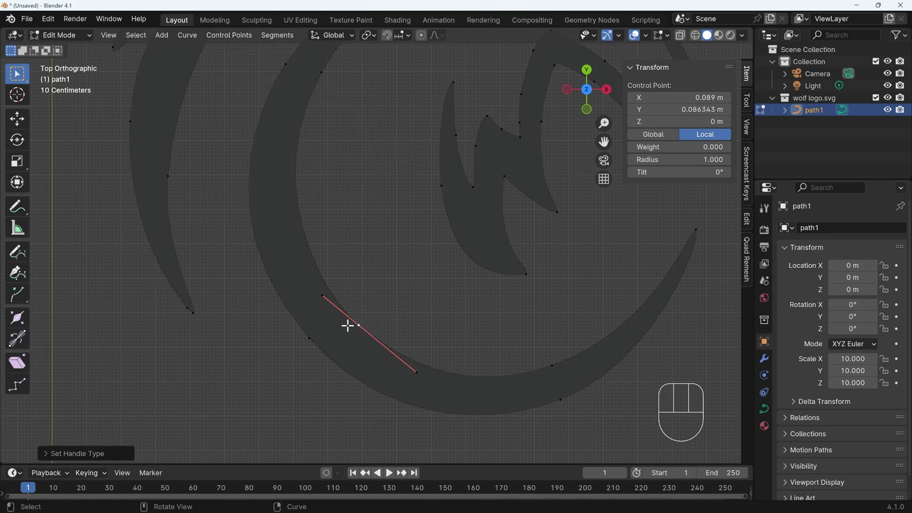
- Try moving the aligned lower handle to about X 0.125 m, Y 0.068 m, and undo the move
click(417, 373)
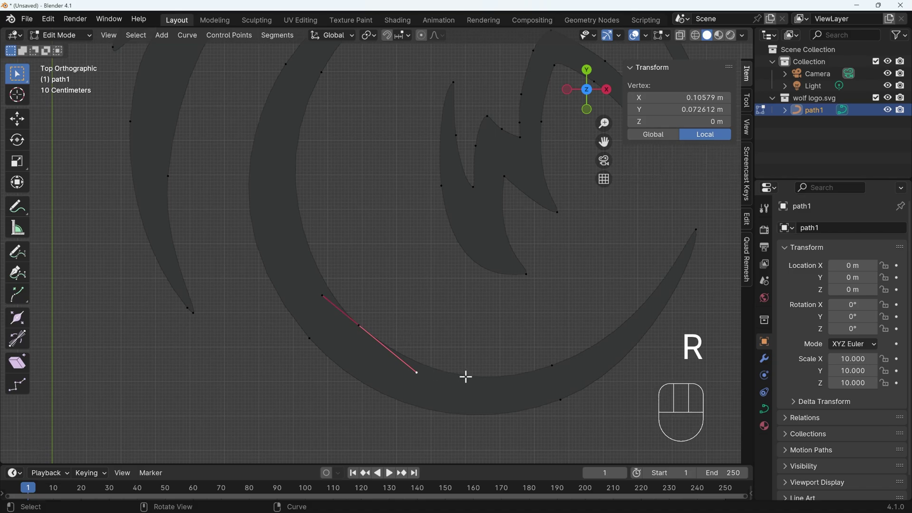
key(g)
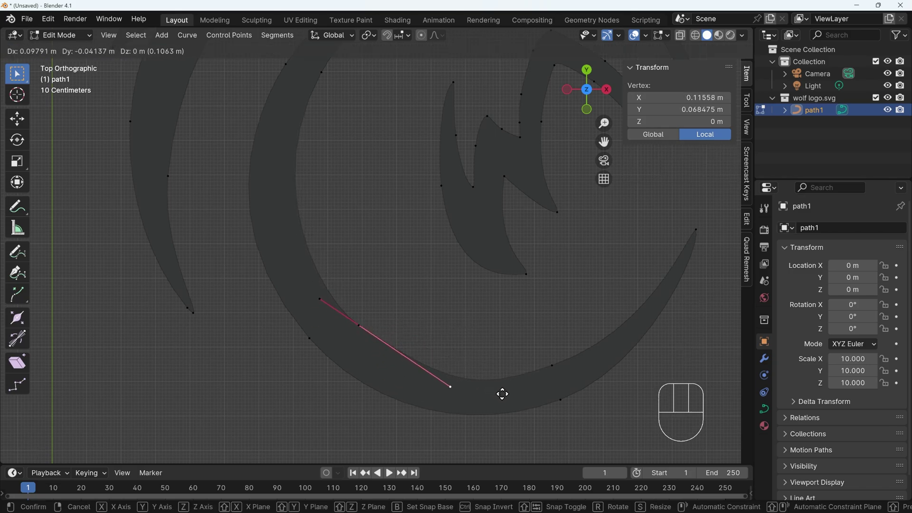
click(532, 394)
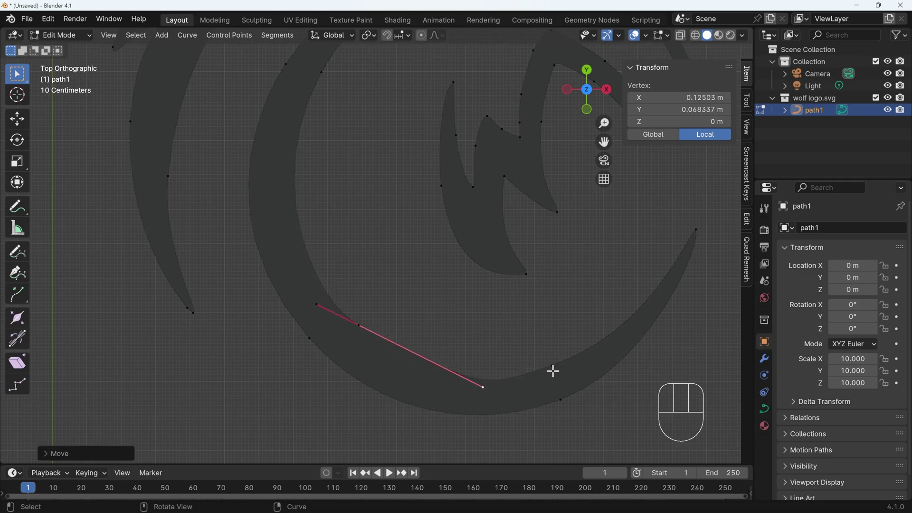
key(ctrl+z)
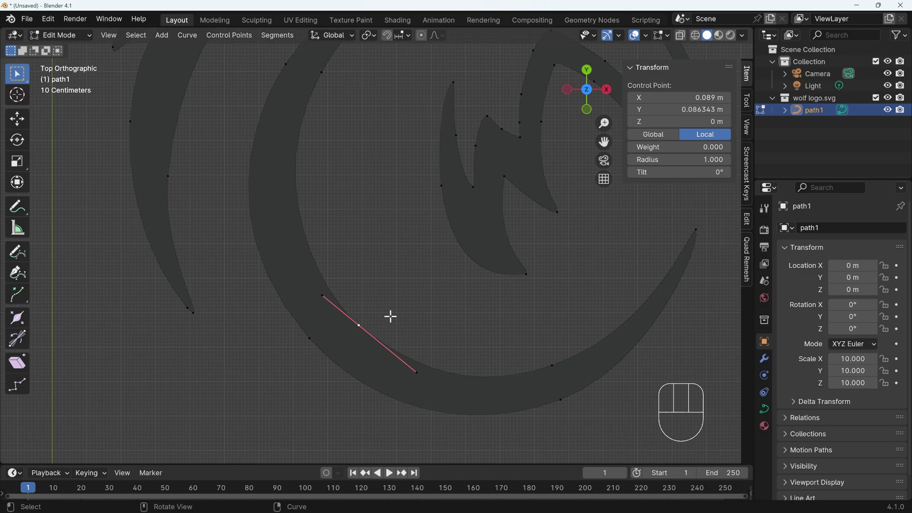
- Set the control point's handle type to Free and try moving its lower handle to about X 0.112 m, Y 0.081 m
key(v)
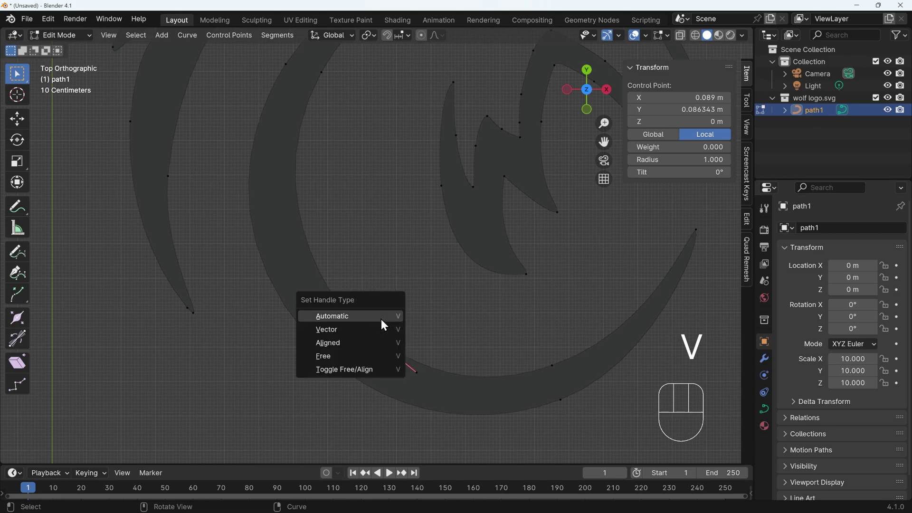
click(345, 357)
click(422, 370)
key(g)
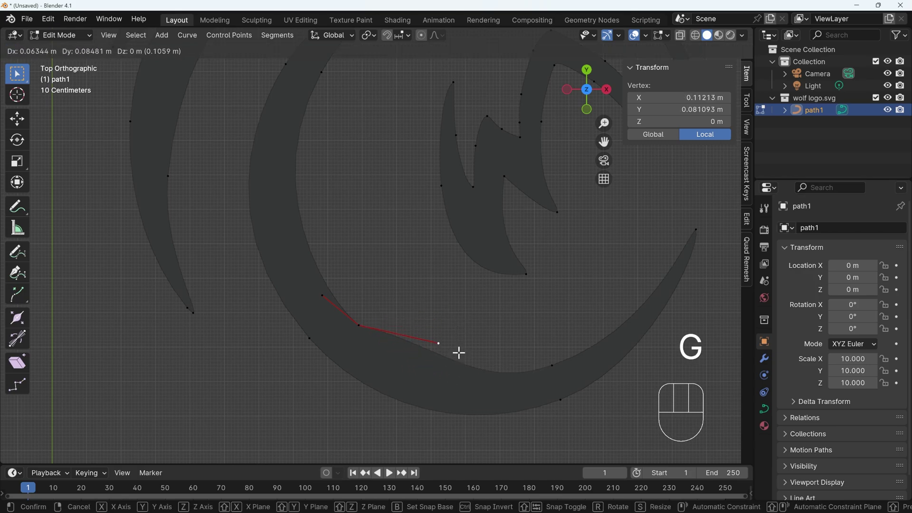
click(458, 353)
- Examine the handles of the large crescent's tip control point and of the two control points on its lower edges
click(697, 230)
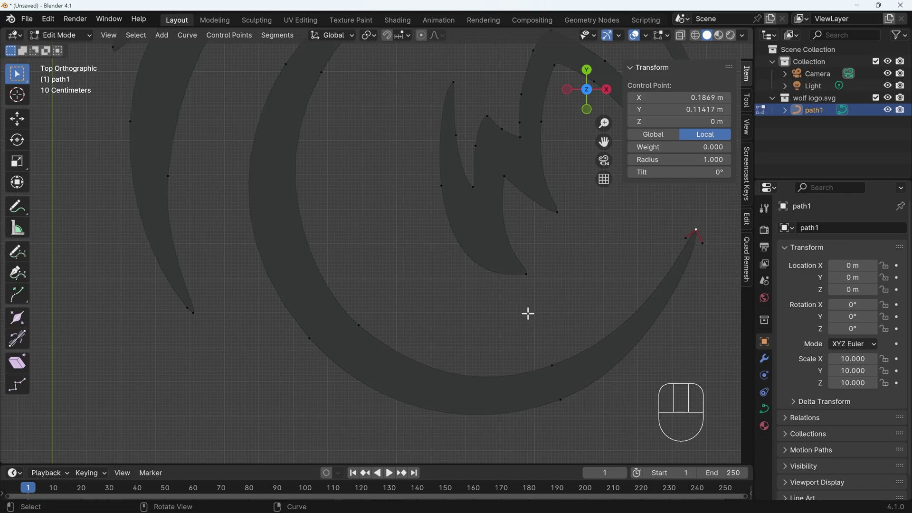
drag(527, 312, 594, 417)
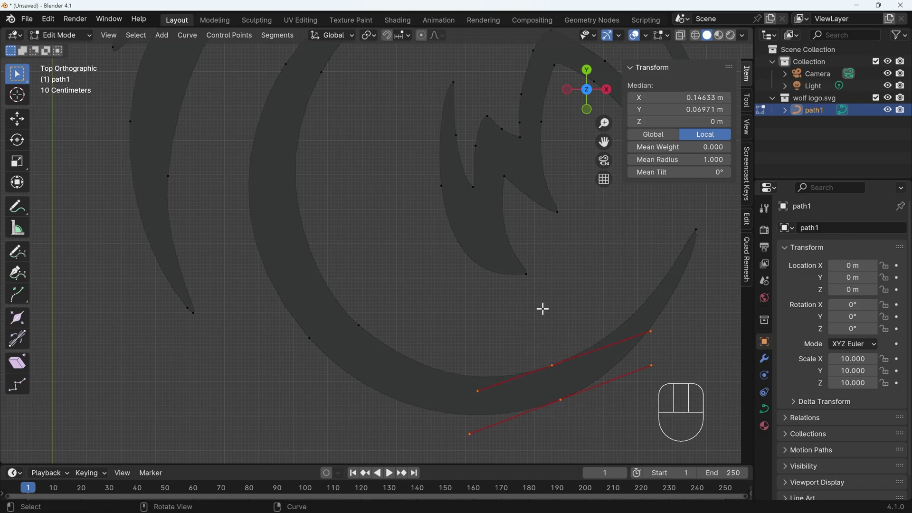
- Delete the extra control point on the muzzle outline just above the inner corner beside the zigzag teeth
shift+middle_drag(571, 254, 503, 334)
scroll(449, 232, up, 2)
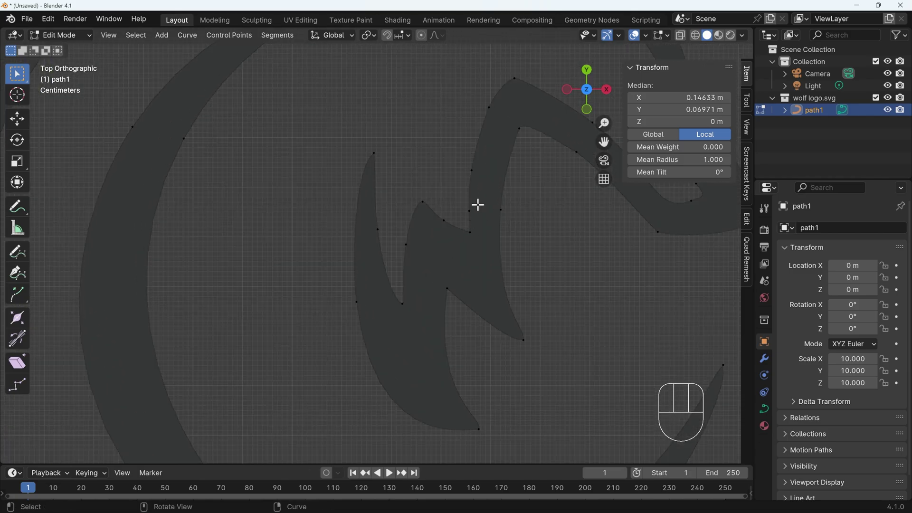
click(470, 210)
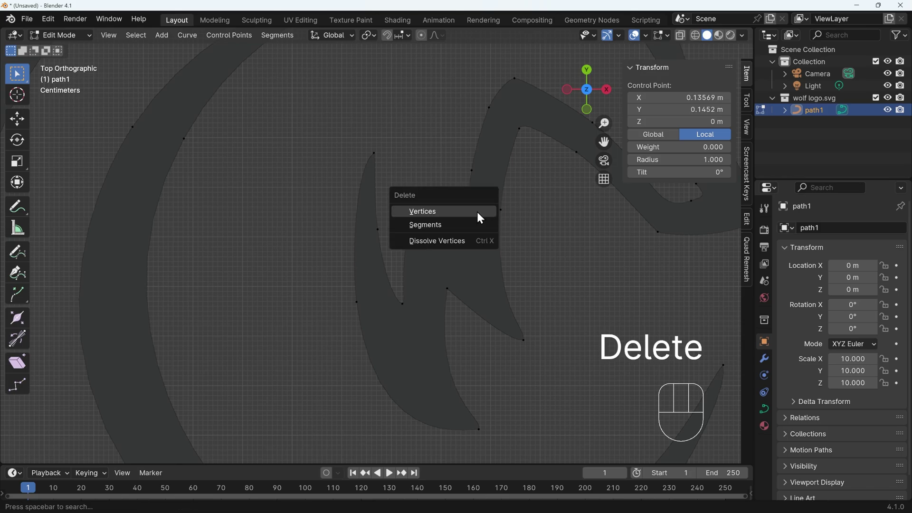
click(472, 212)
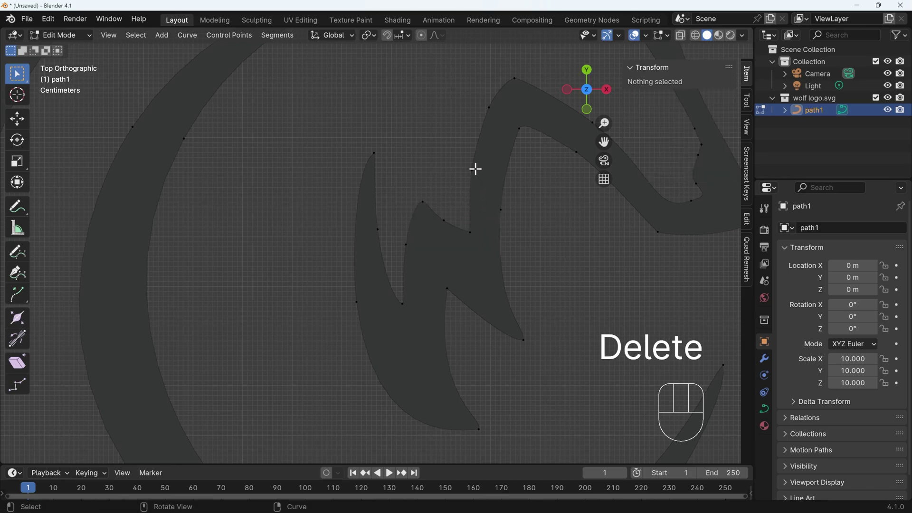
- Try deleting the control point next to the lower tip of the outer mane shape, and undo the deletion
scroll(320, 294, down, 3)
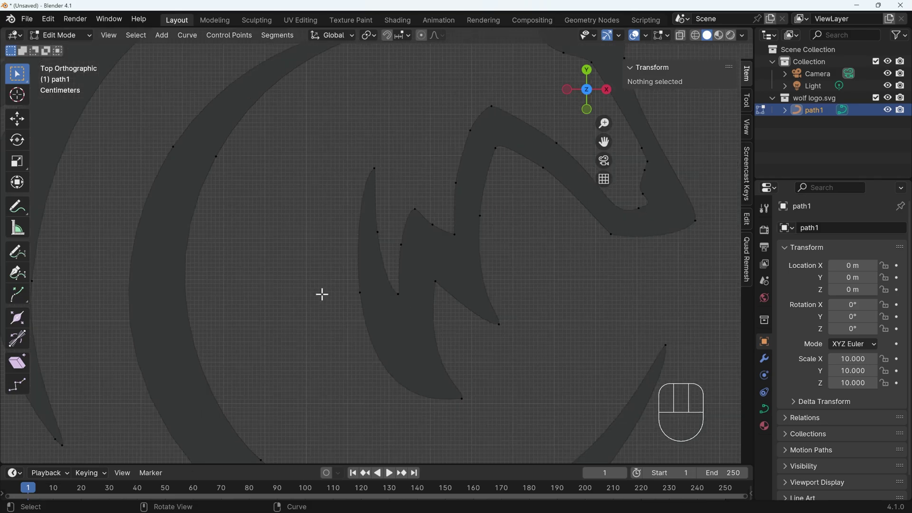
shift+middle_drag(297, 313, 334, 283)
scroll(334, 326, up, 5)
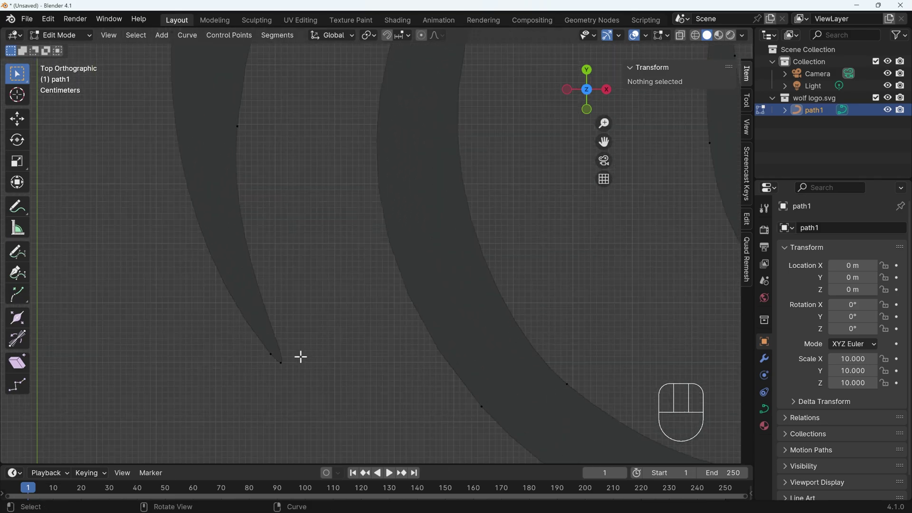
click(307, 310)
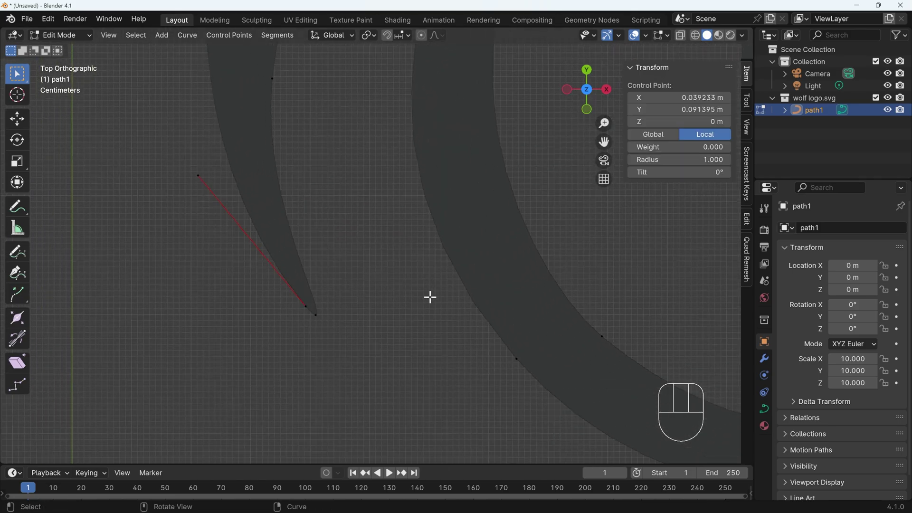
key(Delete)
click(391, 286)
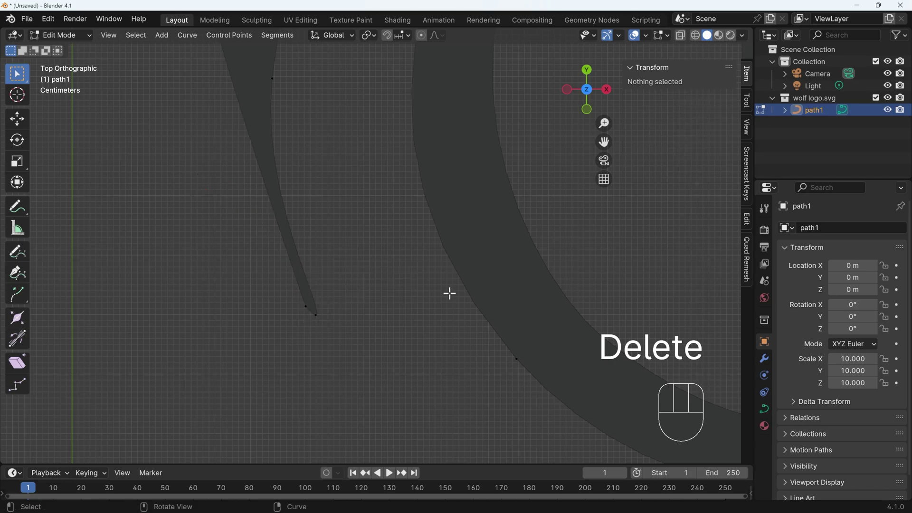
scroll(449, 293, down, 7)
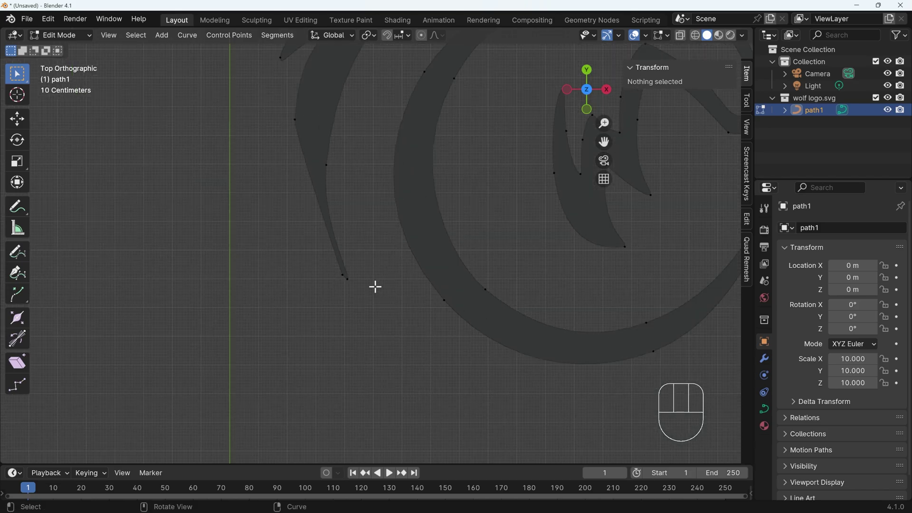
shift+middle_drag(381, 279, 347, 252)
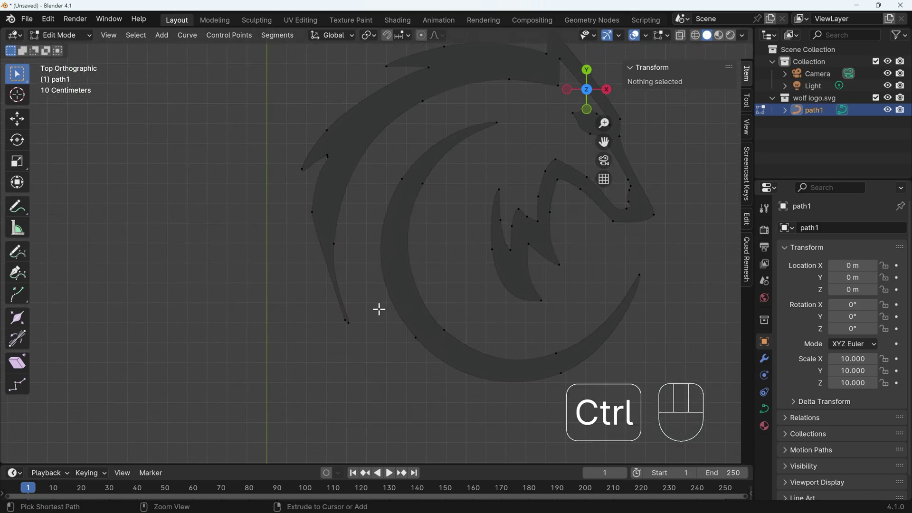
key(ctrl+z)
- Move one overlapping control point near the mane's lower tip to about X 0.038 m, Y 0.093 m, and delete both overlapping points
scroll(345, 346, up, 4)
shift+middle_drag(345, 347, 375, 224)
scroll(381, 285, up, 4)
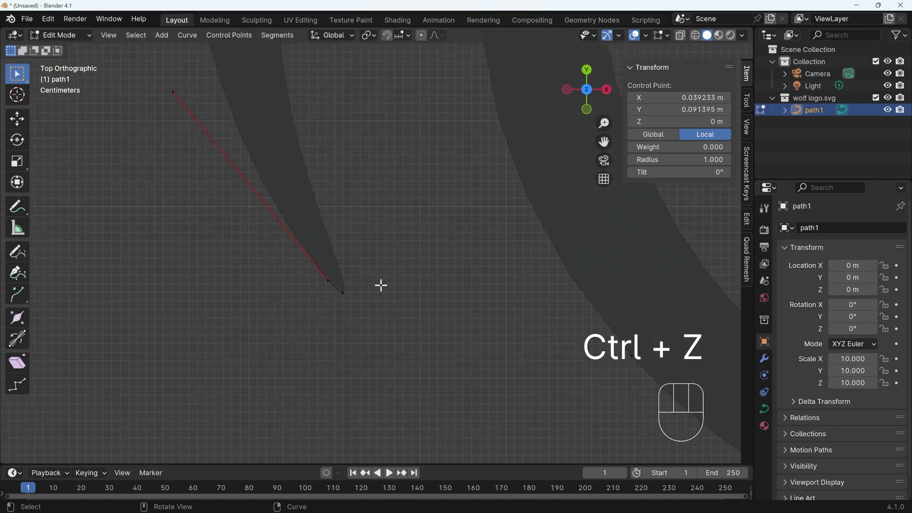
click(319, 288)
click(317, 285)
key(g)
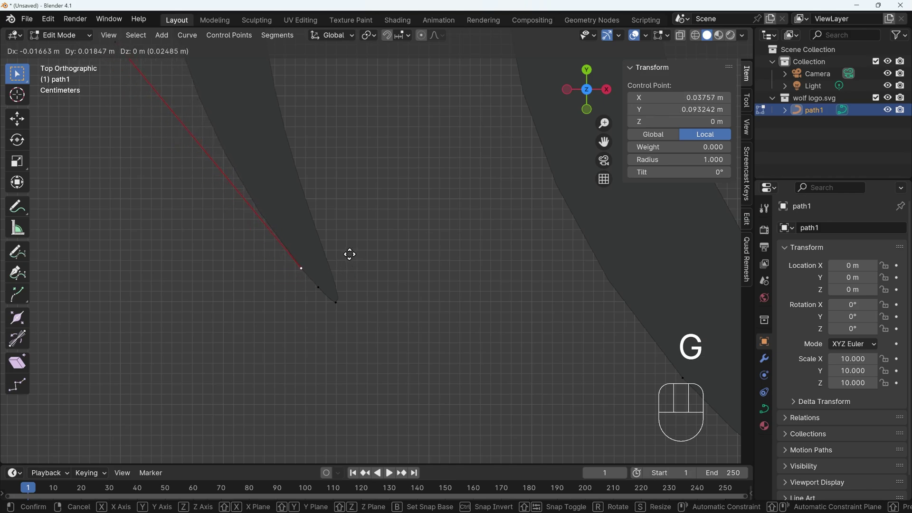
click(350, 253)
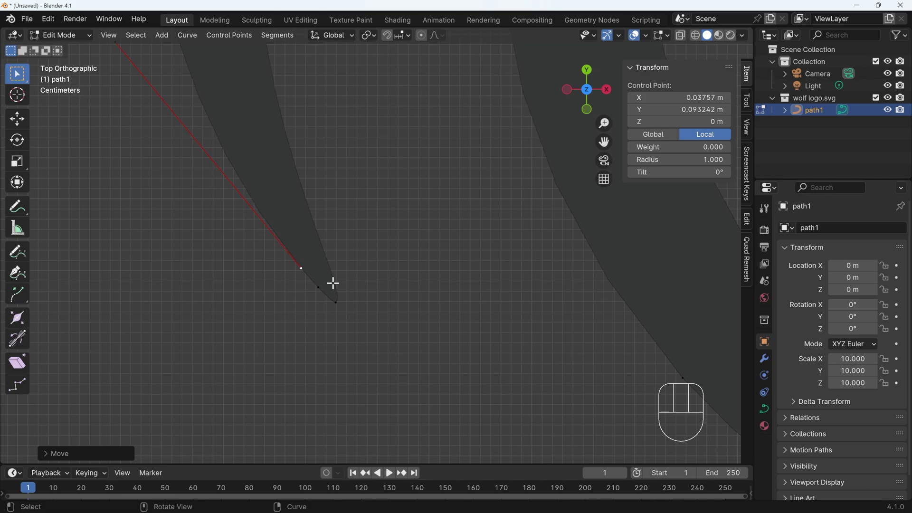
key(Delete)
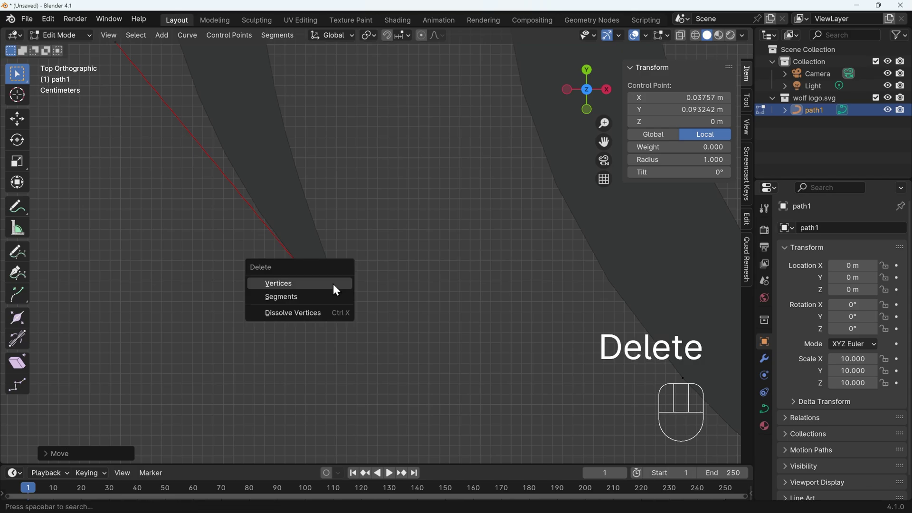
click(336, 290)
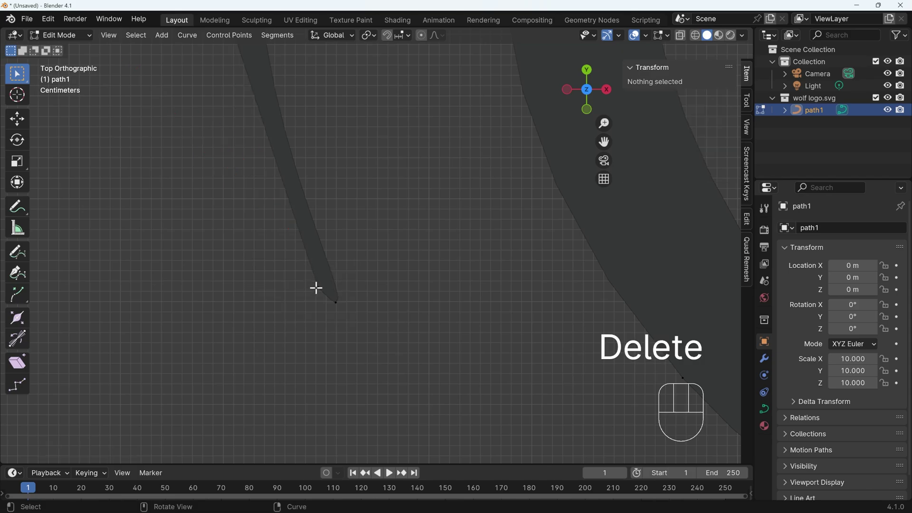
key(ctrl+z)
key(Delete)
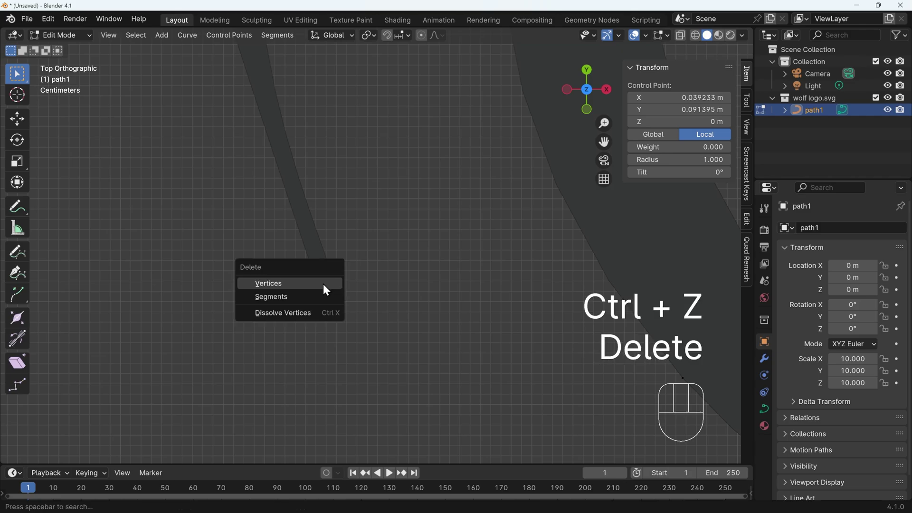
click(322, 284)
- Move the mane tip's two handles to about X 0.038 m, Y 0.091 m and X 0.042 m, Y 0.092 m
click(336, 303)
scroll(363, 266, down, 3)
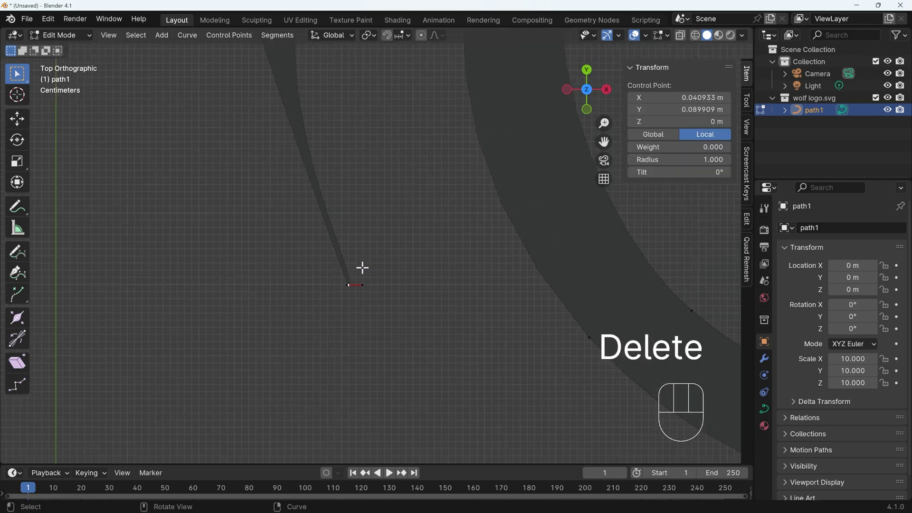
shift+middle_drag(366, 238, 355, 336)
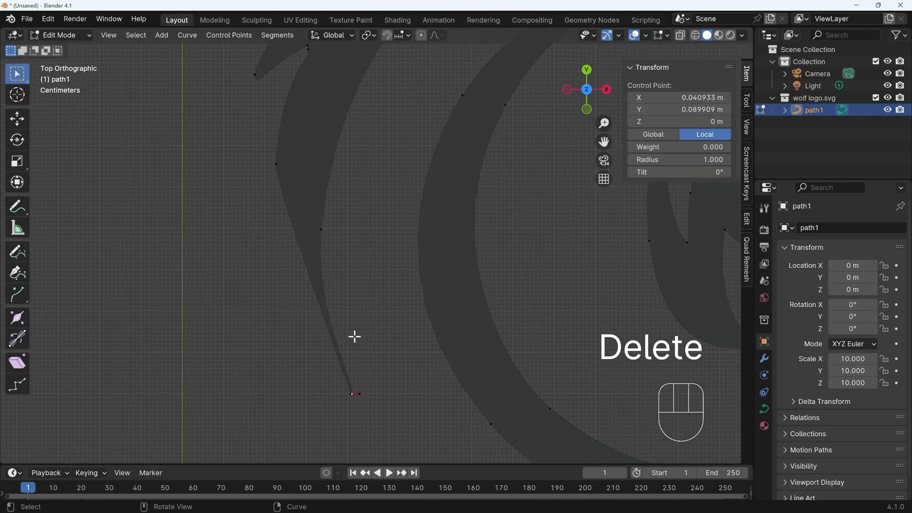
scroll(349, 395, up, 3)
shift+middle_drag(349, 395, 331, 355)
scroll(331, 355, up, 3)
click(264, 450)
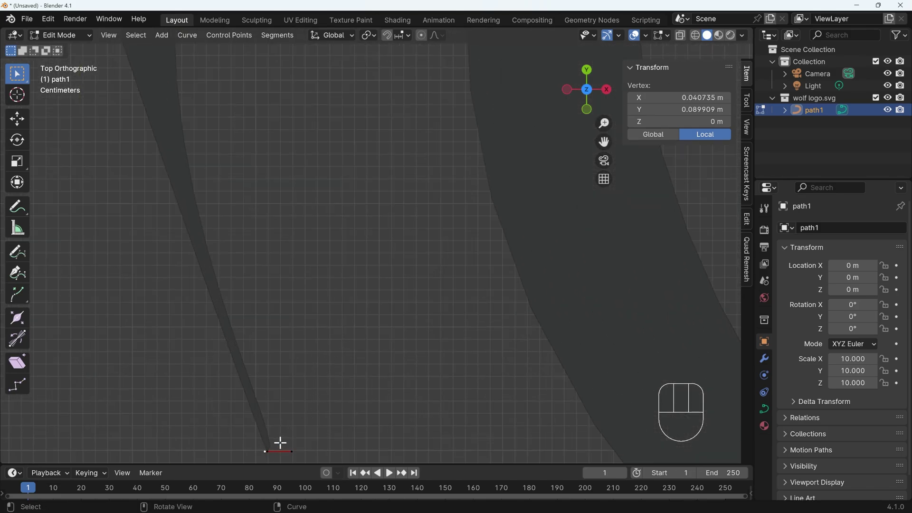
key(g)
click(235, 436)
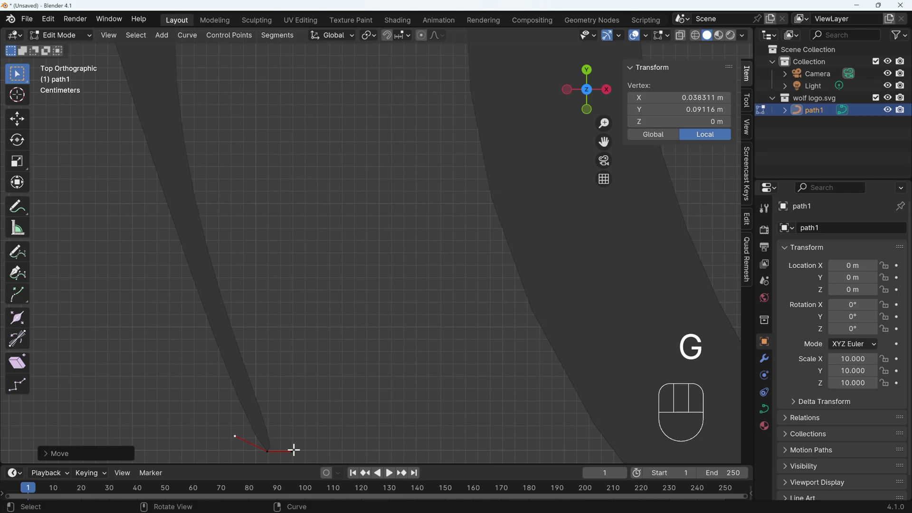
key(g)
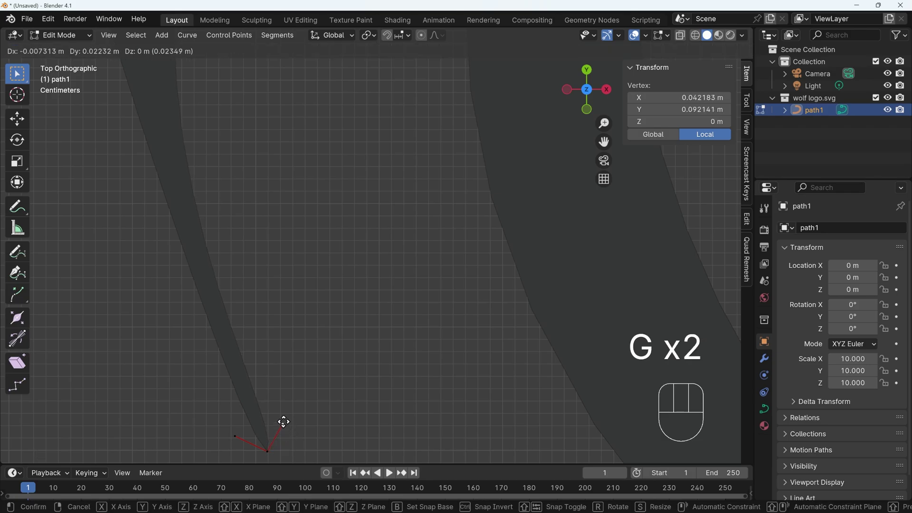
click(284, 422)
- Move the lower handle of the control point on the mane's outer edge to about X 0.022 m, Y 0.111 m
shift+middle_drag(266, 303, 349, 394)
click(251, 114)
shift+middle_drag(322, 152, 361, 220)
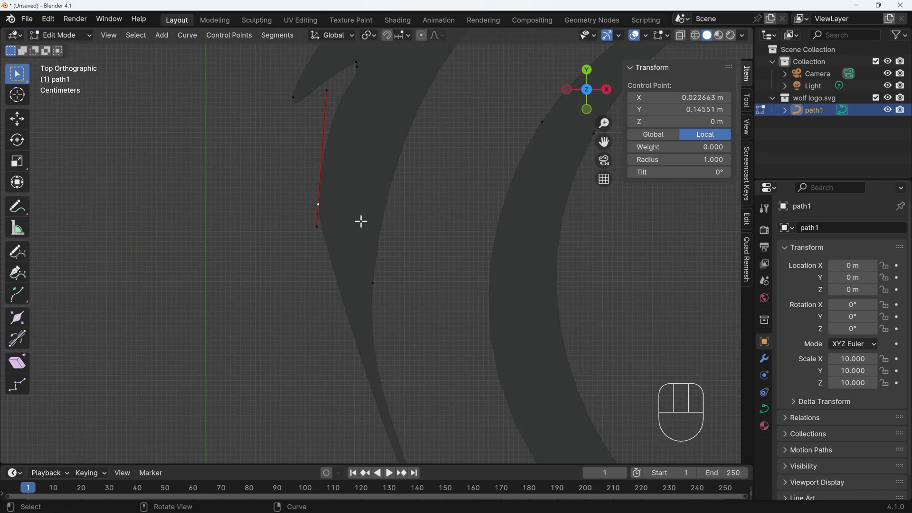
click(313, 205)
key(g)
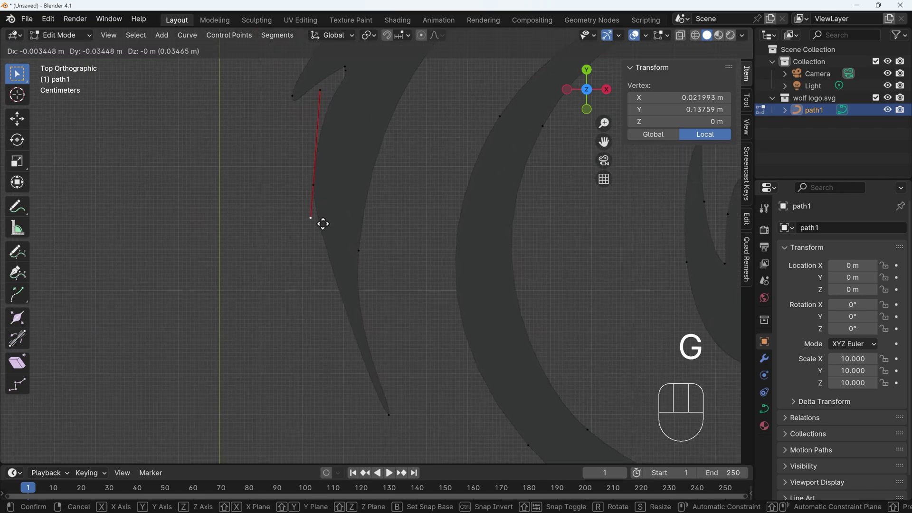
click(325, 329)
scroll(398, 269, down, 6)
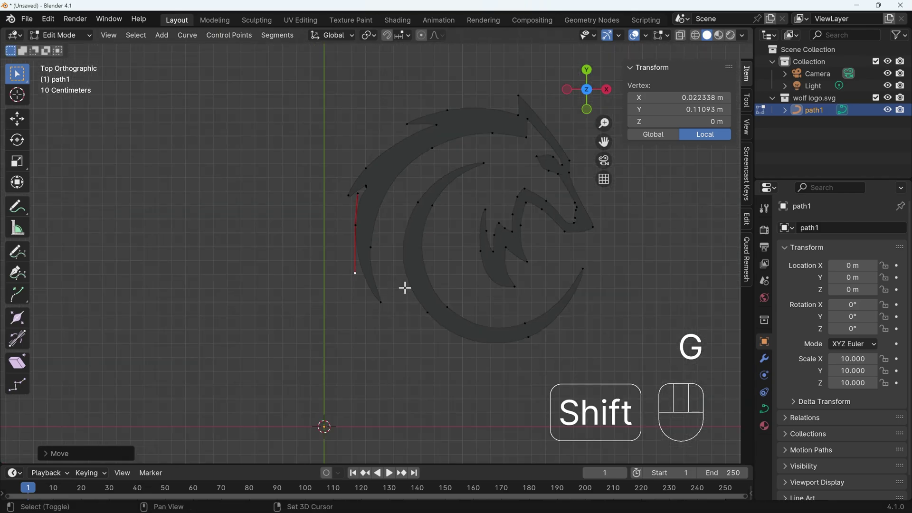
shift+middle_drag(404, 287, 339, 292)
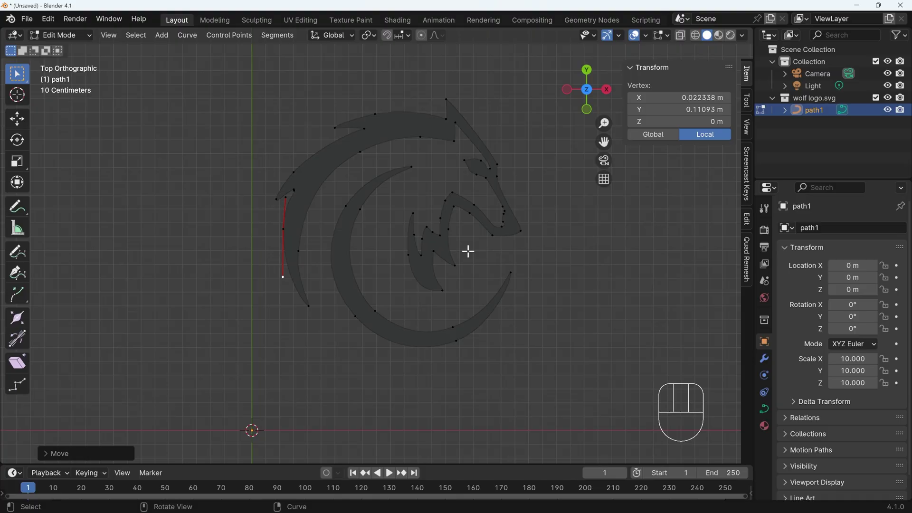
- Return to Object Mode and display the logo curve's Geometry and Bevel settings
key(Tab)
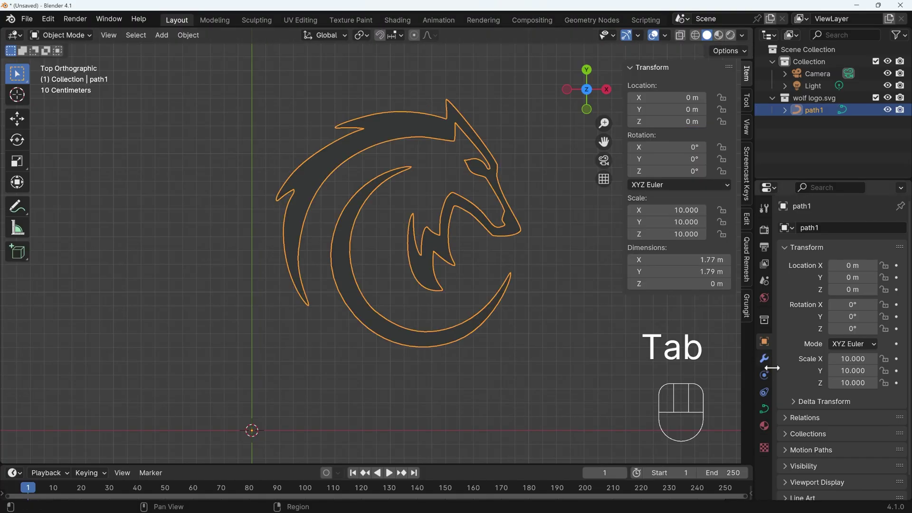
click(764, 410)
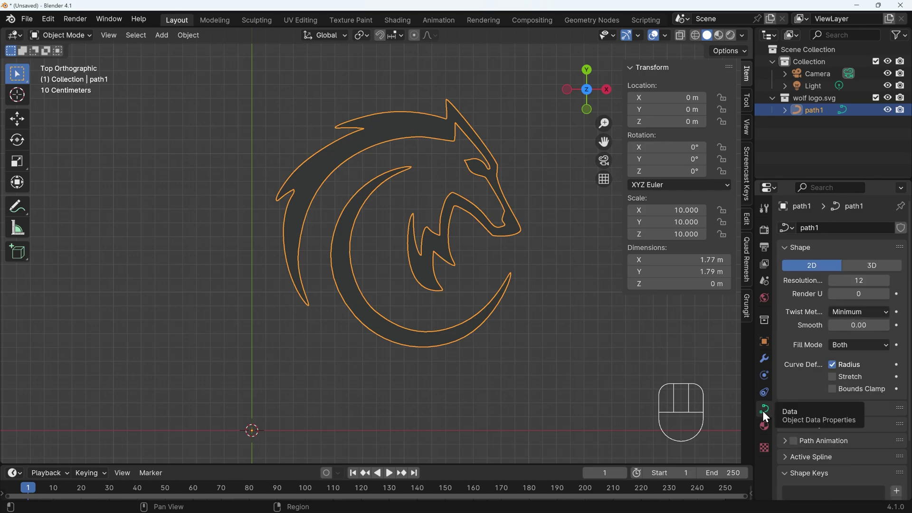
click(786, 426)
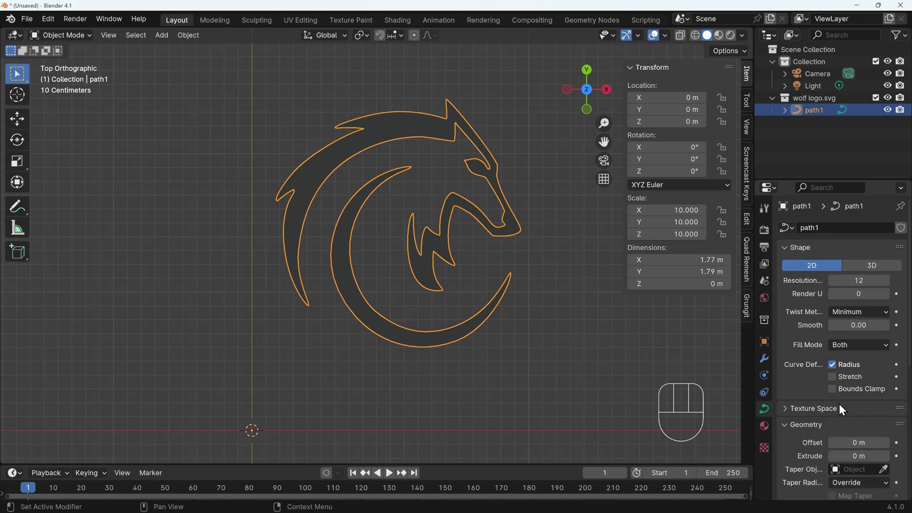
scroll(852, 391, down, 4)
scroll(852, 391, down, 4)
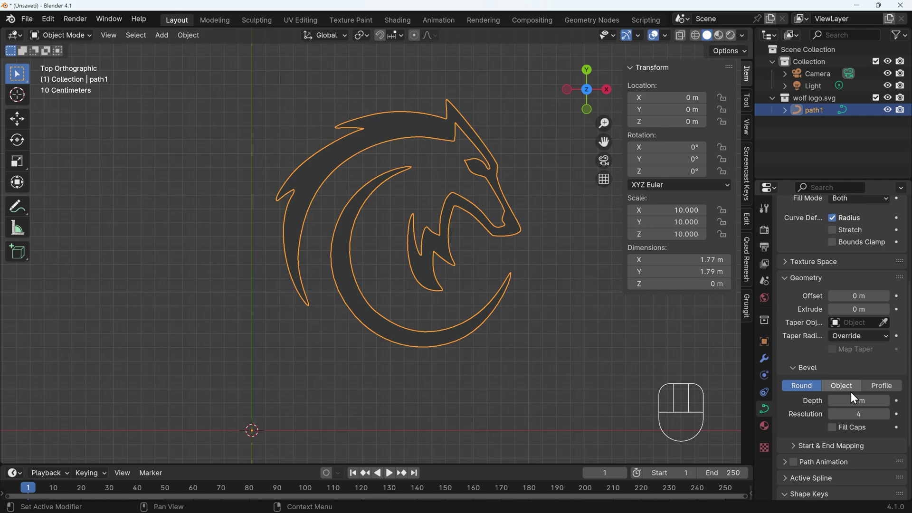
- Apply the scale transform to the wolf logo curve
middle_drag(375, 350, 402, 273)
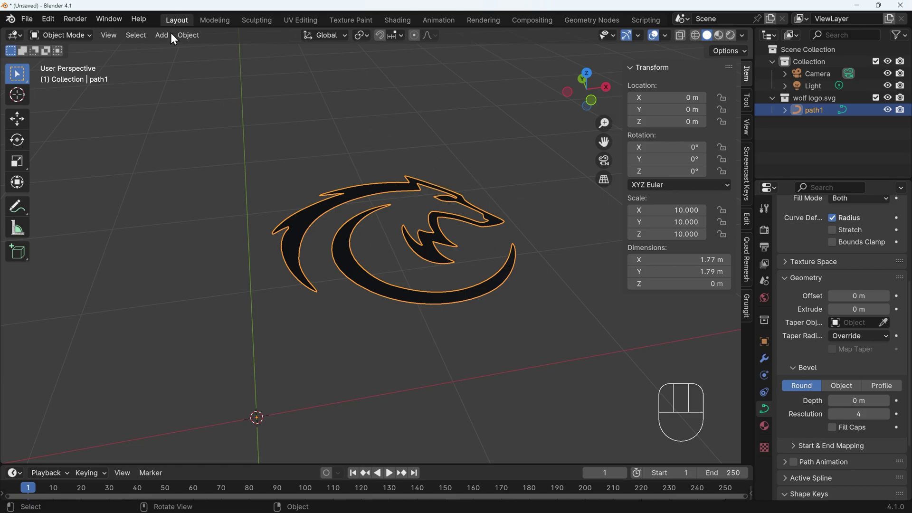
click(67, 37)
key(ctrl+a)
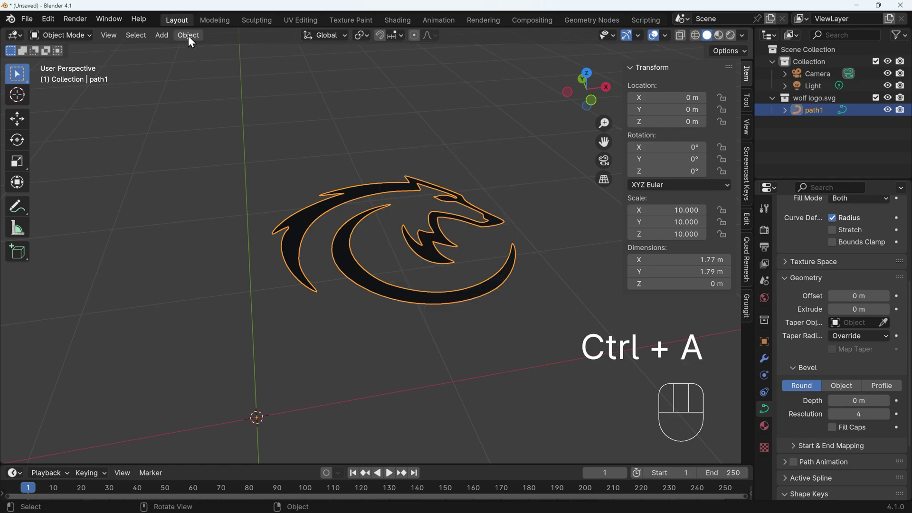
click(189, 36)
mouse_move(235, 99)
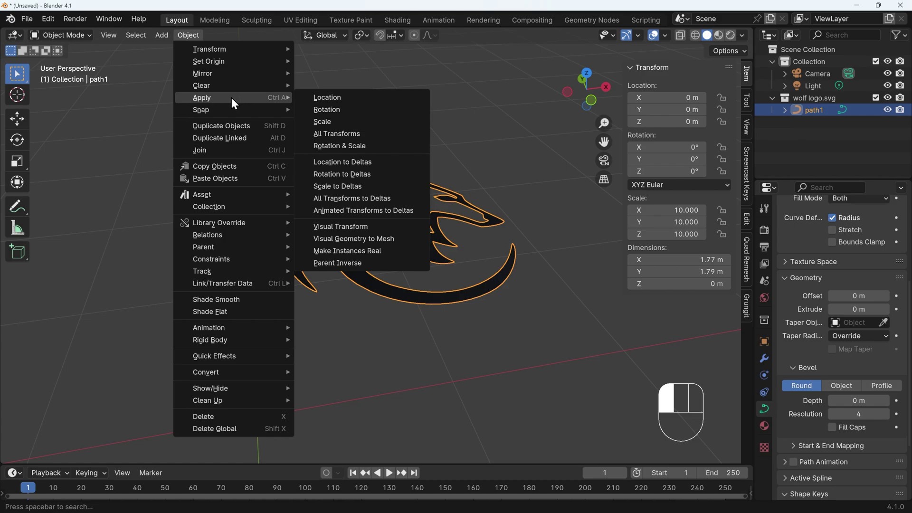
click(334, 121)
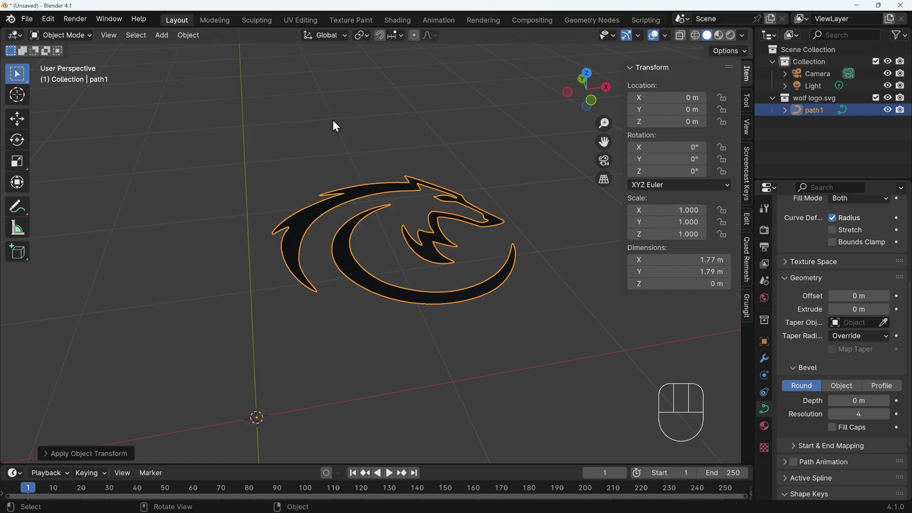
- Give the logo curve thickness with an Extrude value of 0.004 m
click(887, 311)
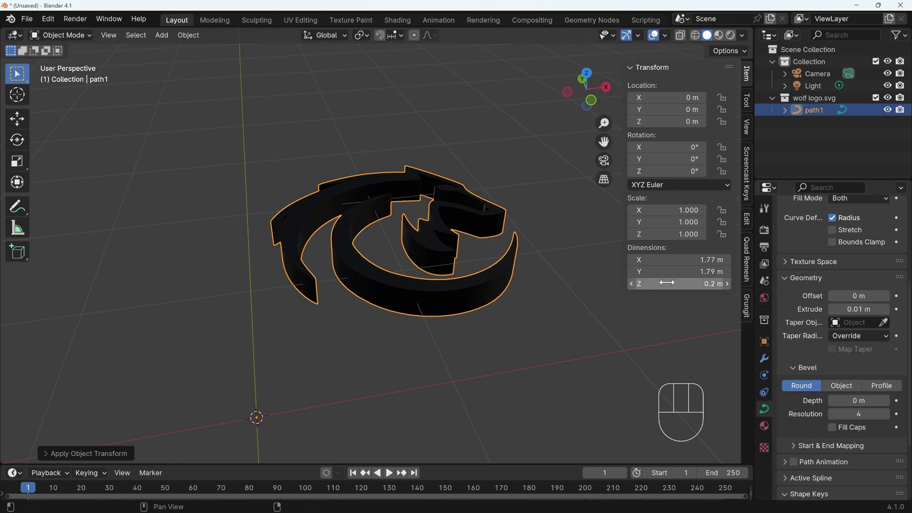
click(877, 311)
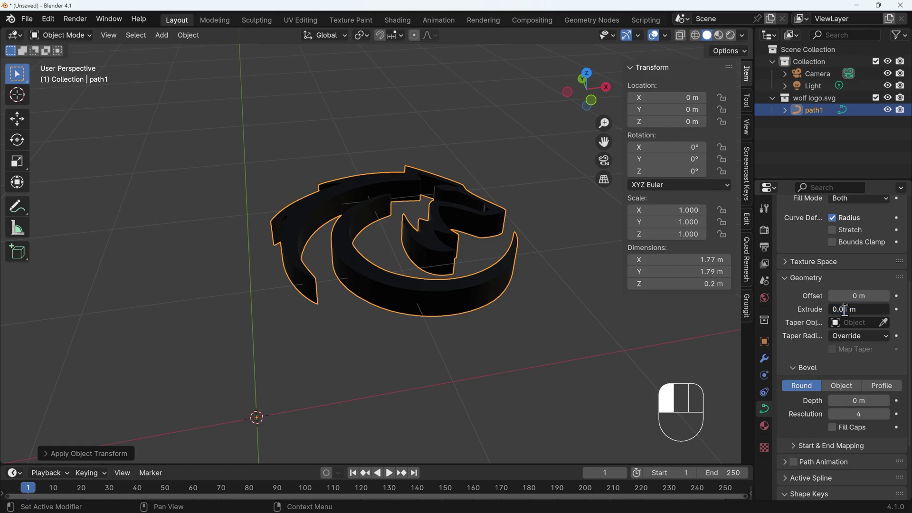
click(844, 309)
text(04)
key(Return)
middle_drag(462, 273, 430, 297)
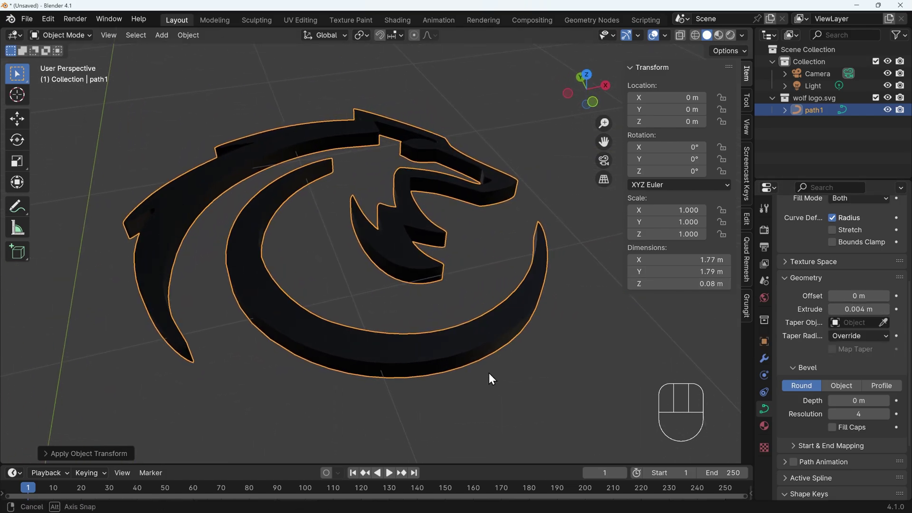
- Round the logo's edges with a Bevel Depth of 0.001 m
middle_drag(433, 378, 547, 338)
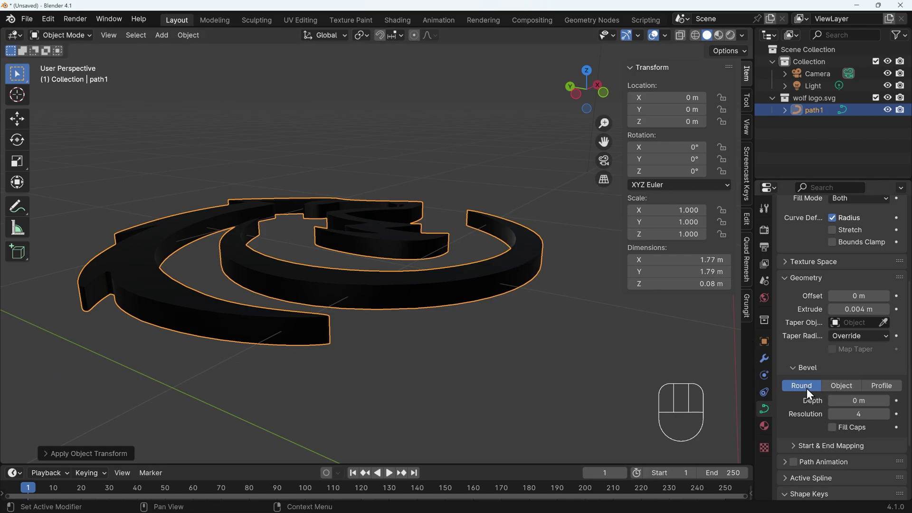
click(886, 402)
middle_drag(556, 290, 499, 352)
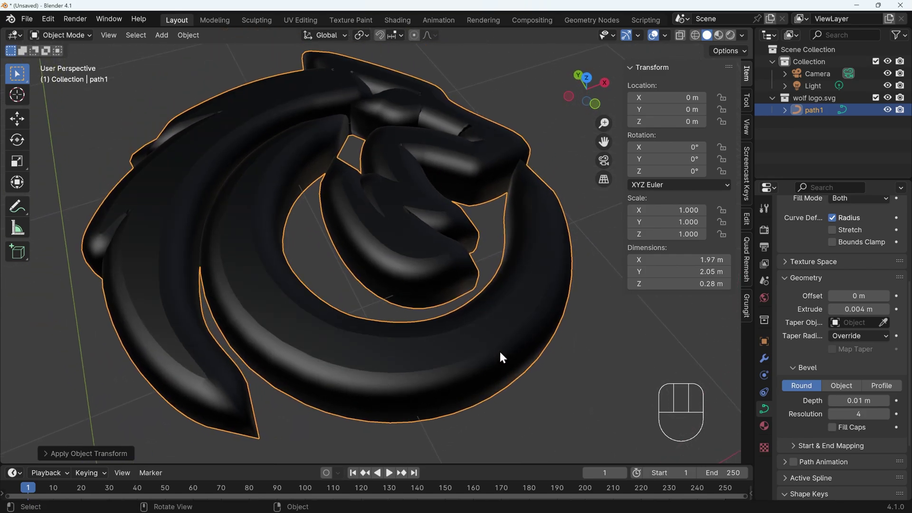
double_click(862, 400)
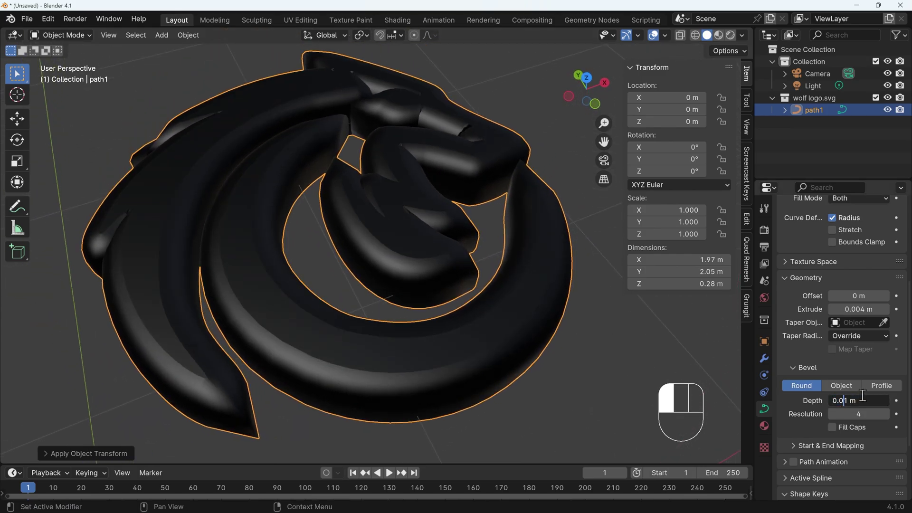
text(0)
key(Return)
middle_drag(452, 387, 485, 377)
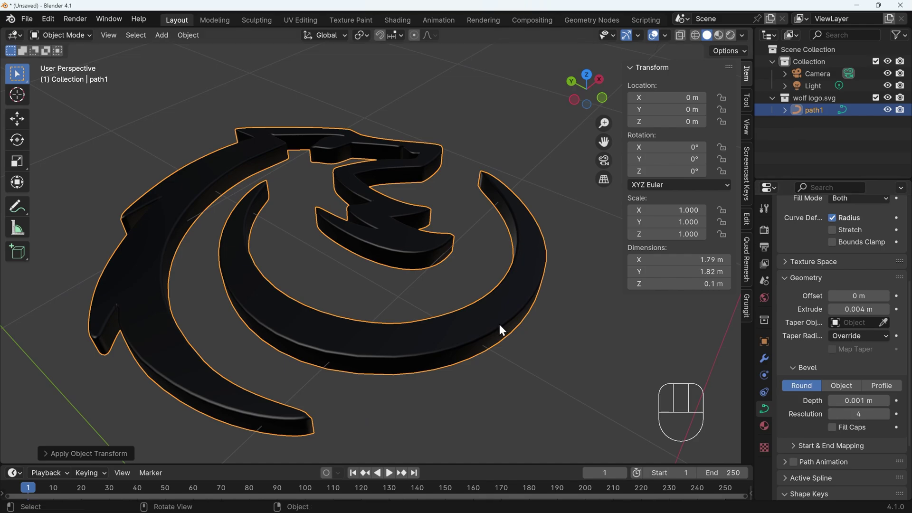
- Set the curve's preview resolution to 20, checking the logo's wireframe density before and after the change
click(694, 36)
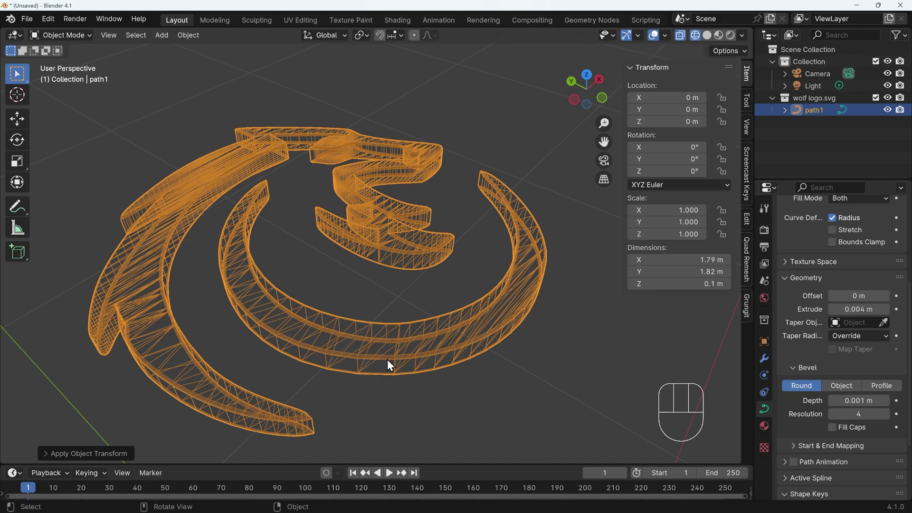
click(706, 36)
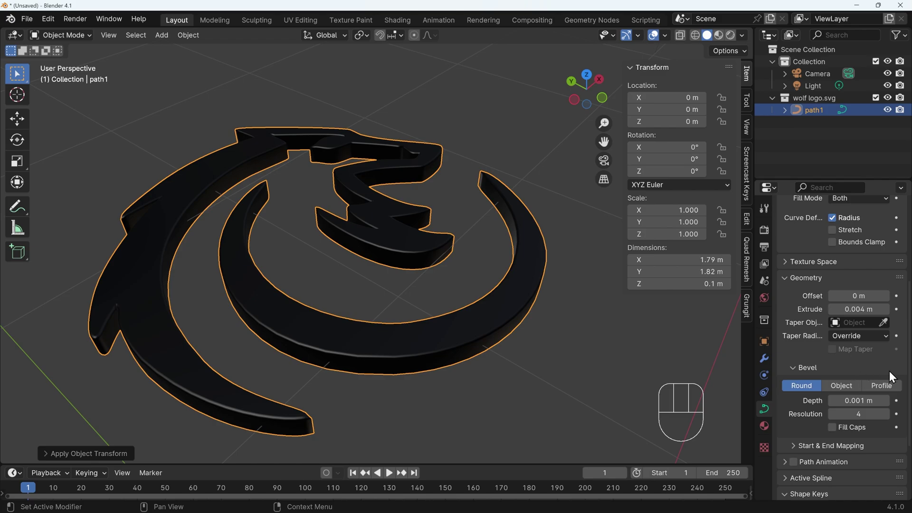
scroll(890, 371, up, 8)
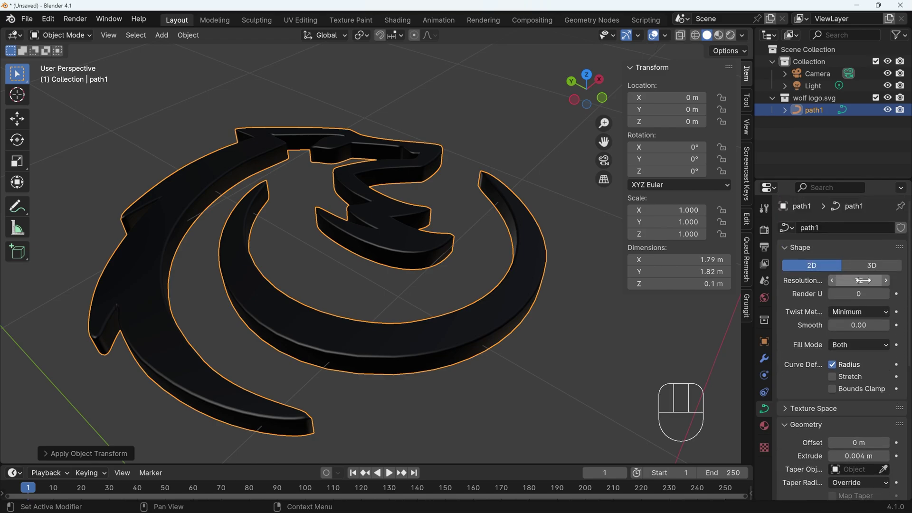
double_click(862, 279)
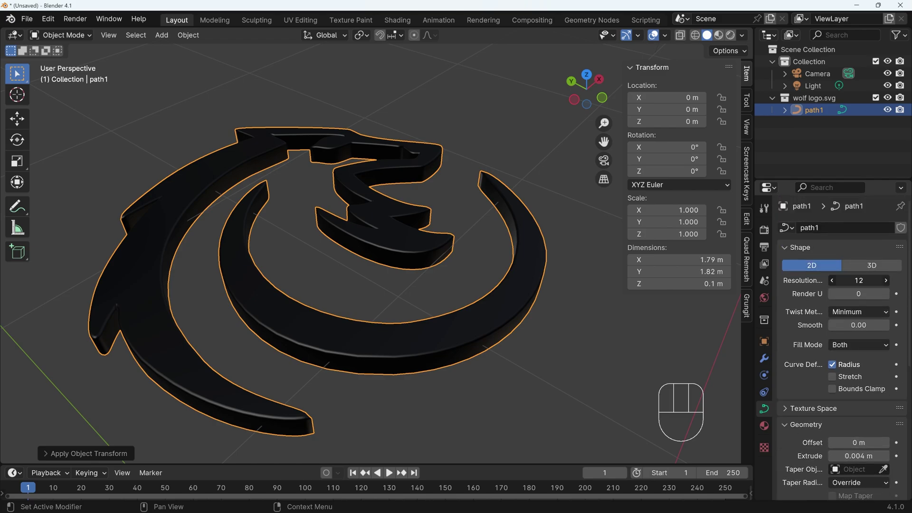
text(20)
key(Return)
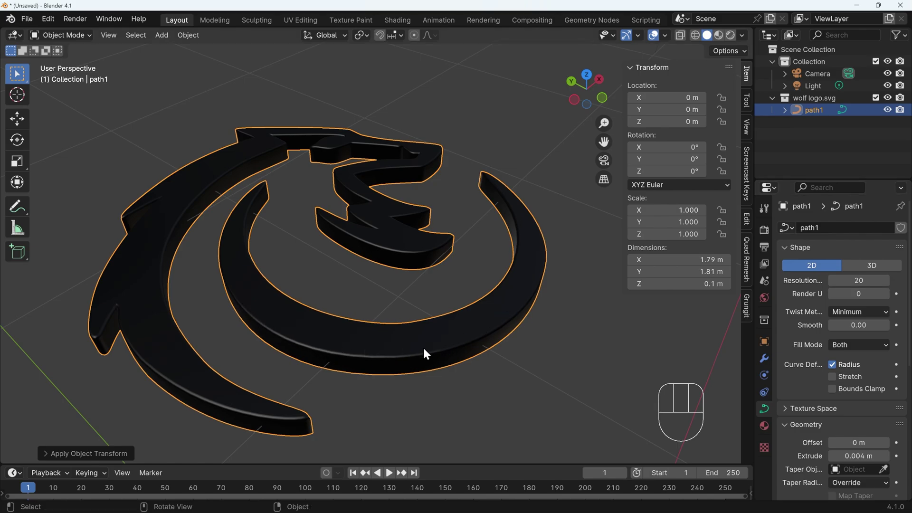
click(696, 34)
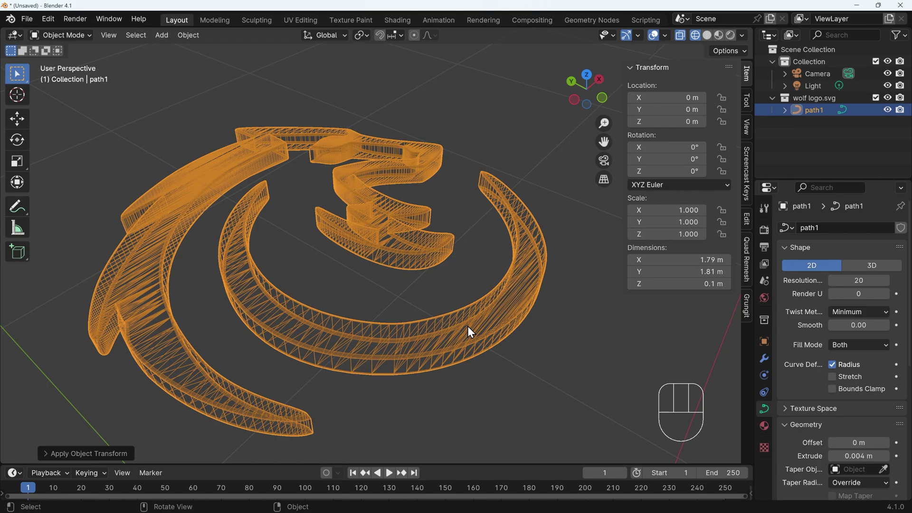
click(707, 35)
- Inspect the bevelled corners around the wolf's ear, and enter Edit Mode on the curve with its Geometry and Bevel settings shown
mouse_move(584, 266)
middle_down()
mouse_move(560, 292)
mouse_move(478, 288)
mouse_move(451, 307)
mouse_move(463, 339)
middle_up()
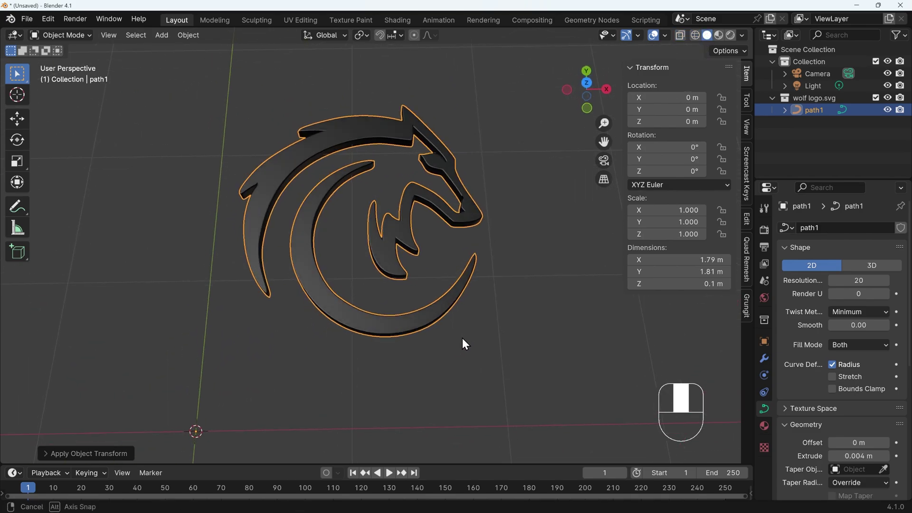
scroll(388, 208, up, 6)
scroll(388, 208, up, 3)
shift+scroll(404, 203, up, 3)
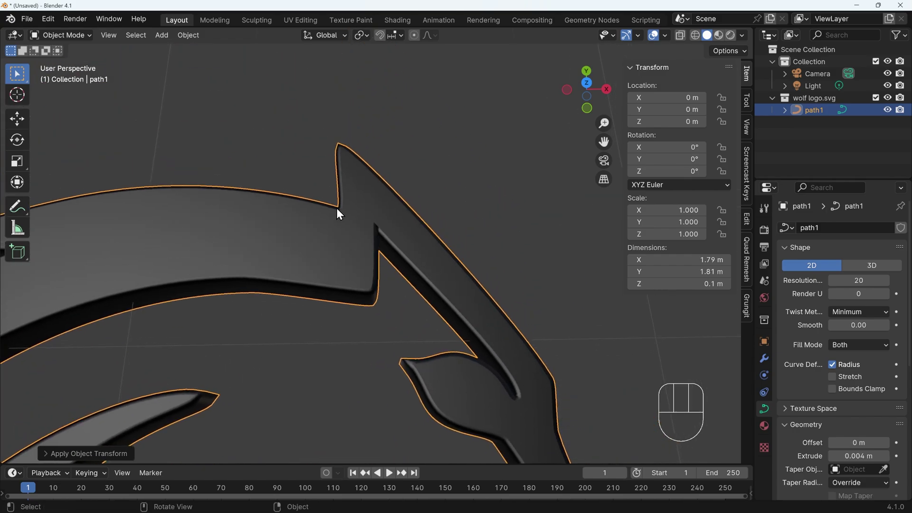
middle_drag(339, 214, 372, 389)
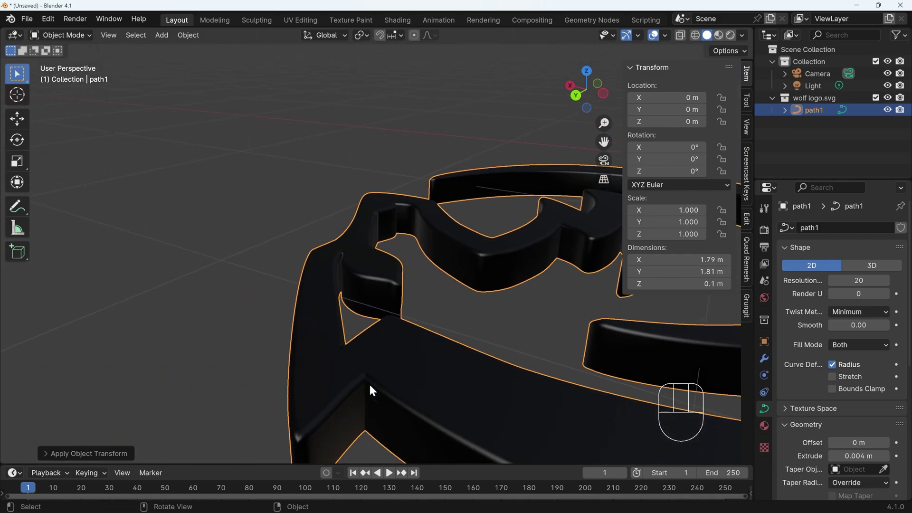
middle_drag(523, 315, 498, 292)
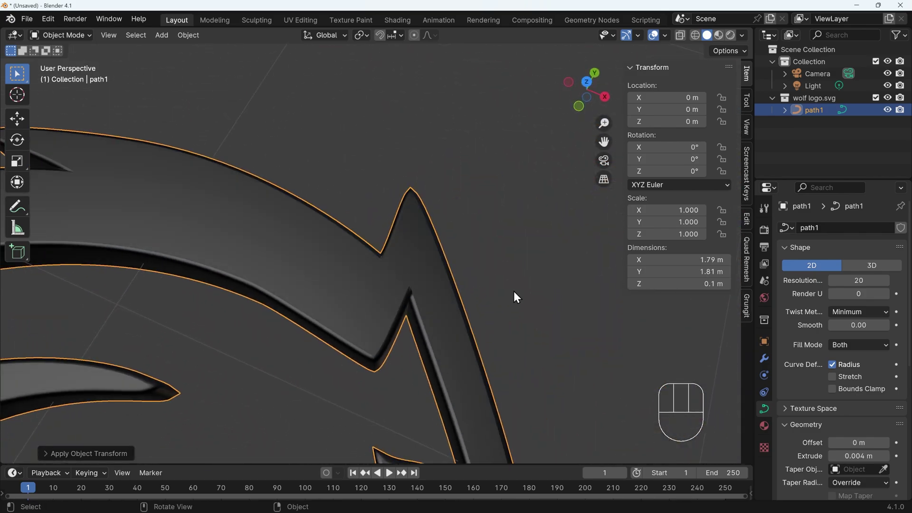
key(Tab)
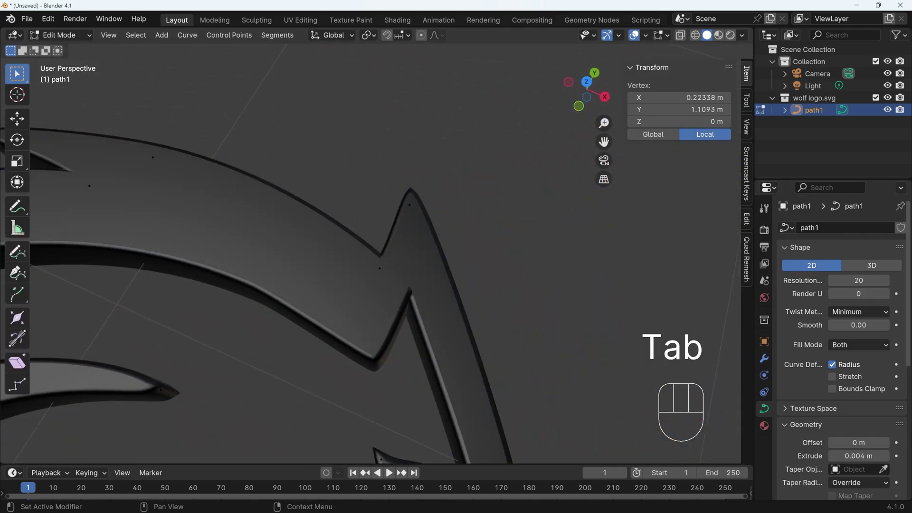
scroll(873, 442, down, 8)
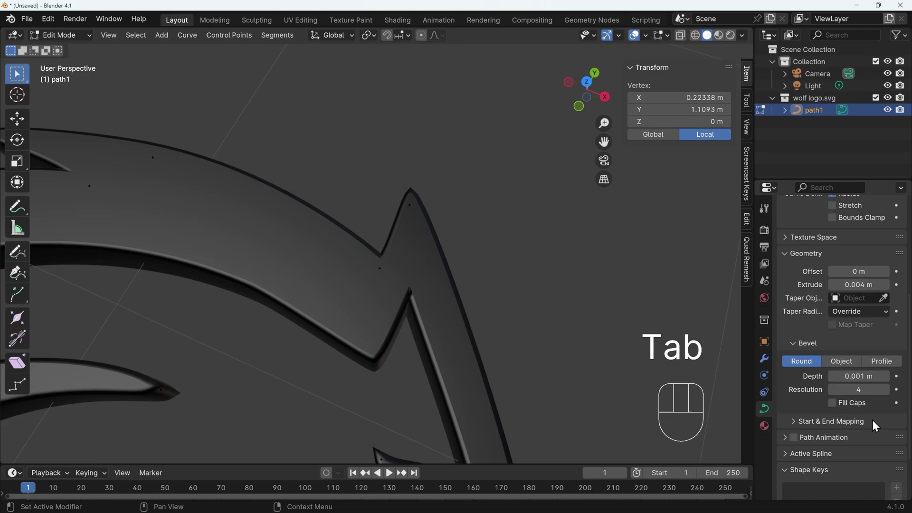